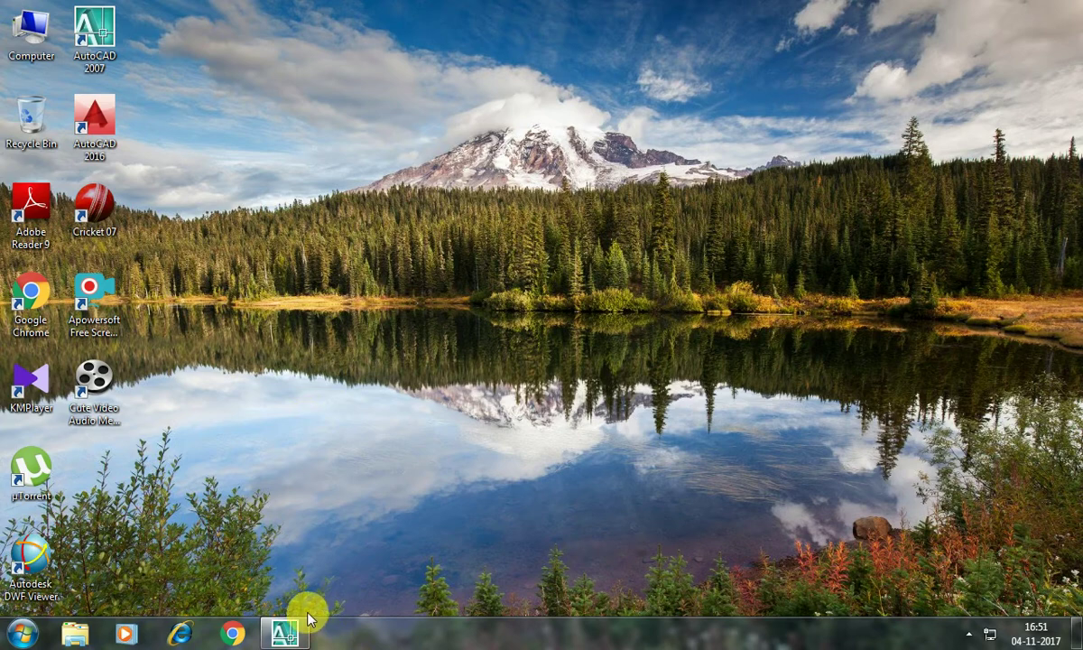
Step: Restore the AutoCAD 2007 window showing the empty Drawing1.dwg
left_click(307, 619)
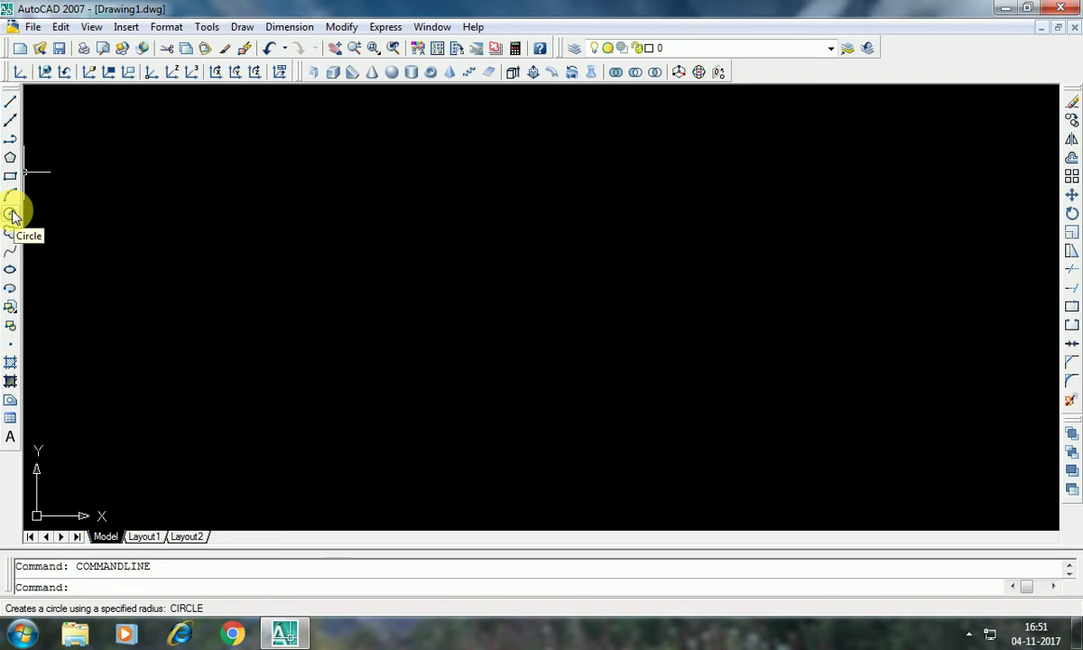
Step: Draw a circle of radius 3 centred left of the middle of Drawing1
left_click(11, 215)
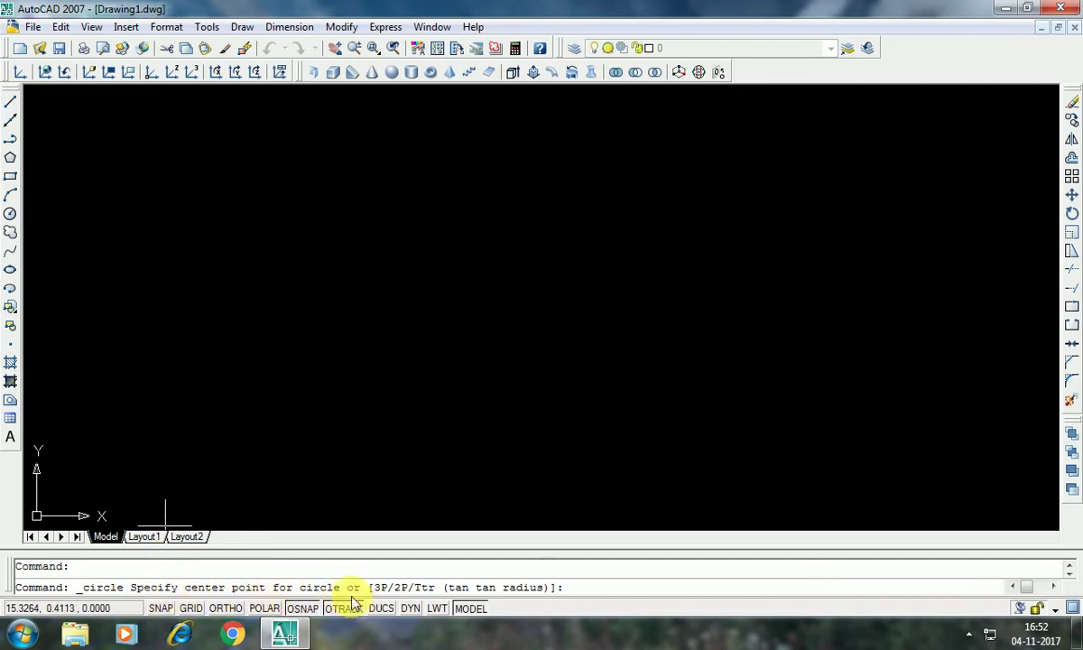
left_click(331, 344)
type("3")
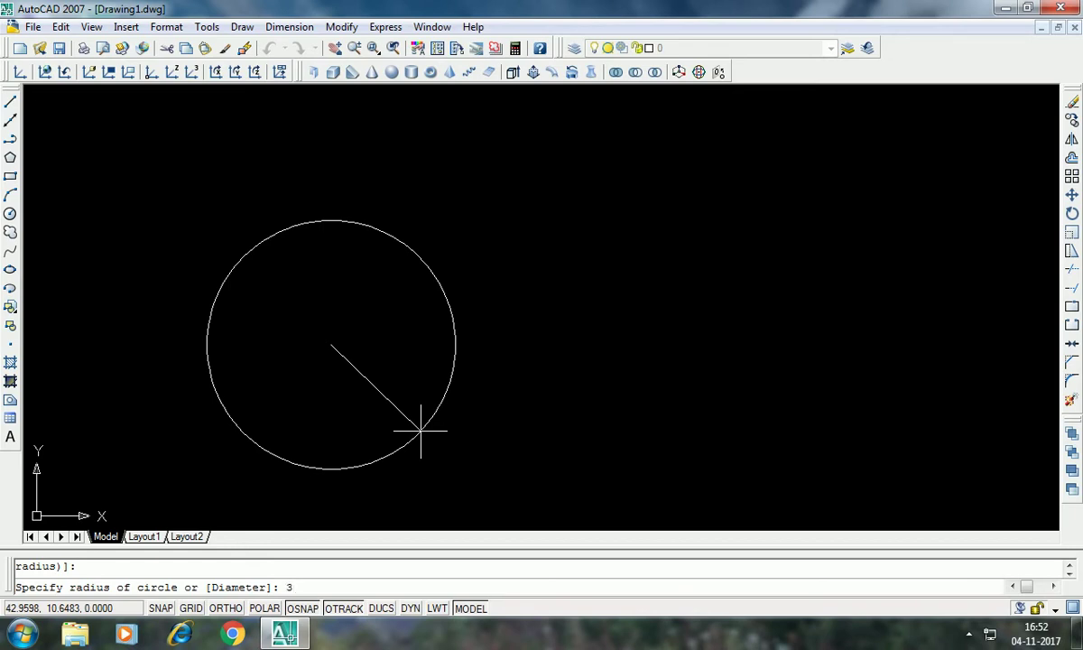
key("Return")
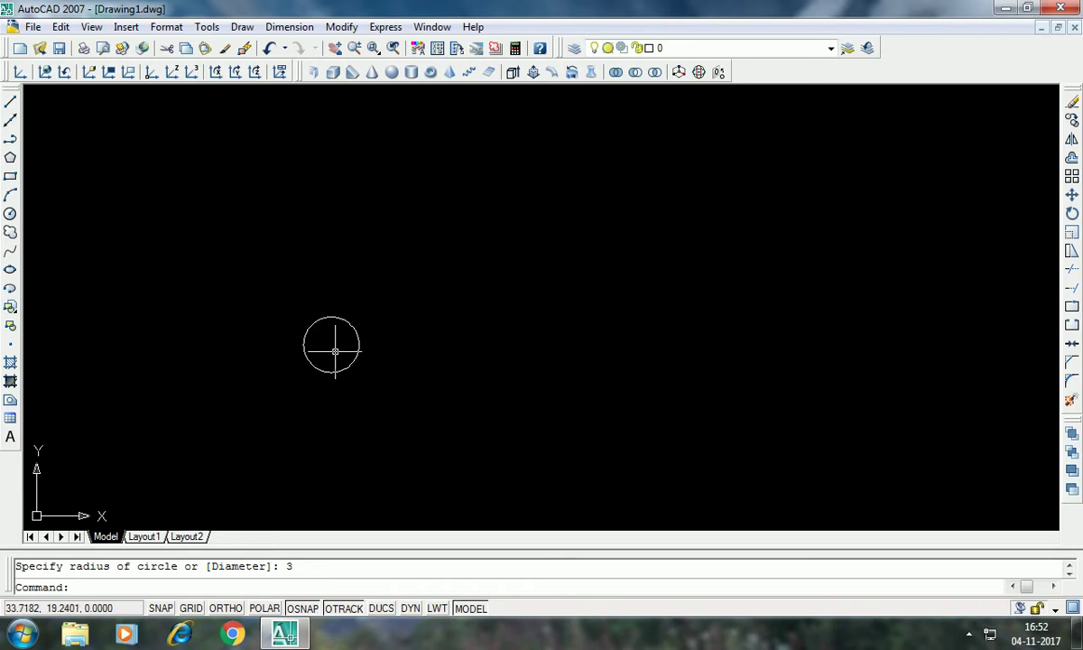
scroll(335, 351, "up", 3)
scroll(338, 350, "up", 2)
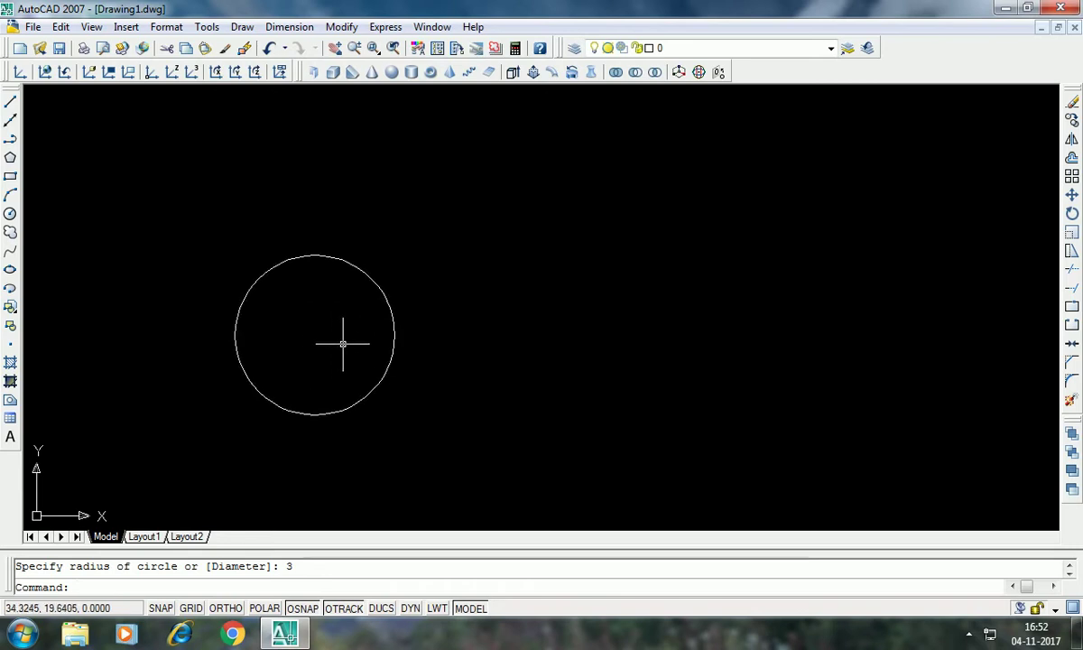
Step: Add an R3.0000 radius dimension to the circle, placed above it
left_click(300, 27)
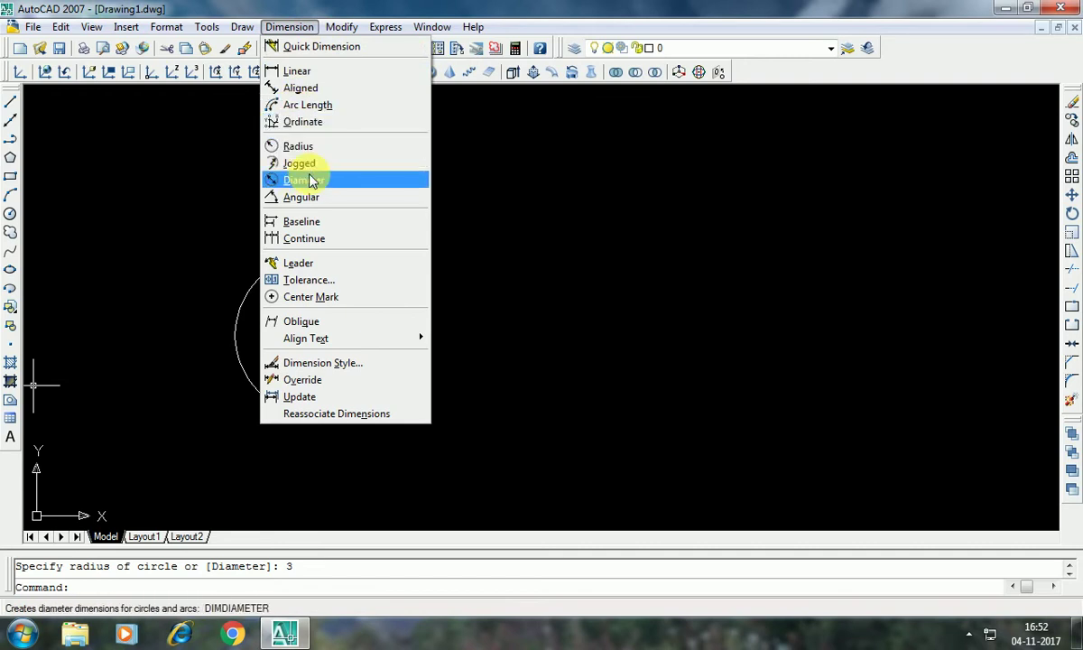
left_click(342, 147)
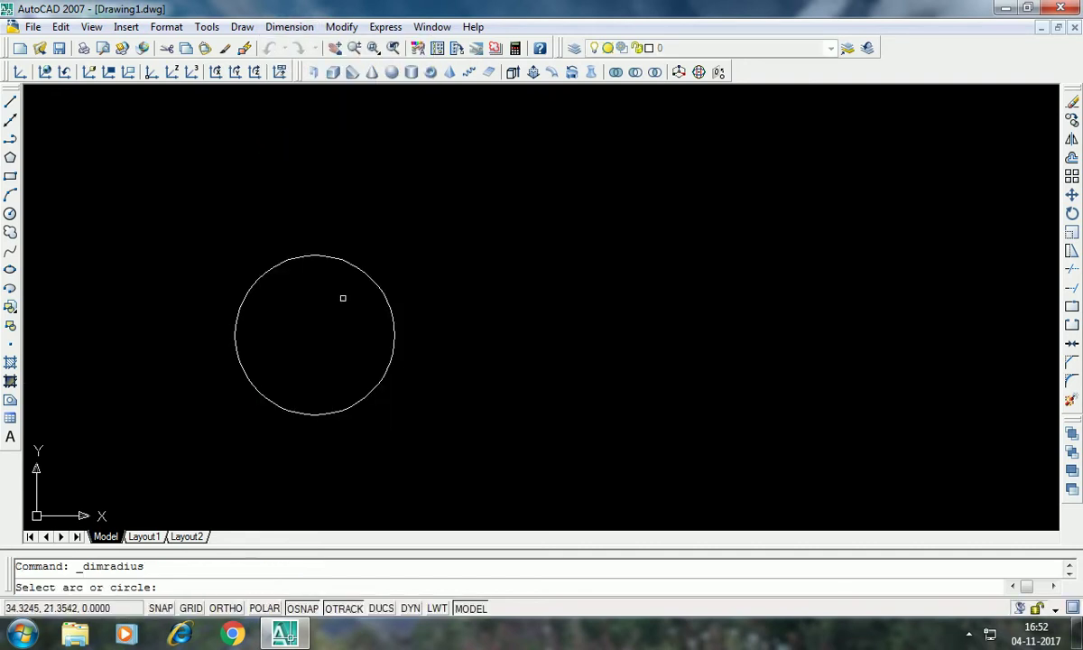
left_click(353, 271)
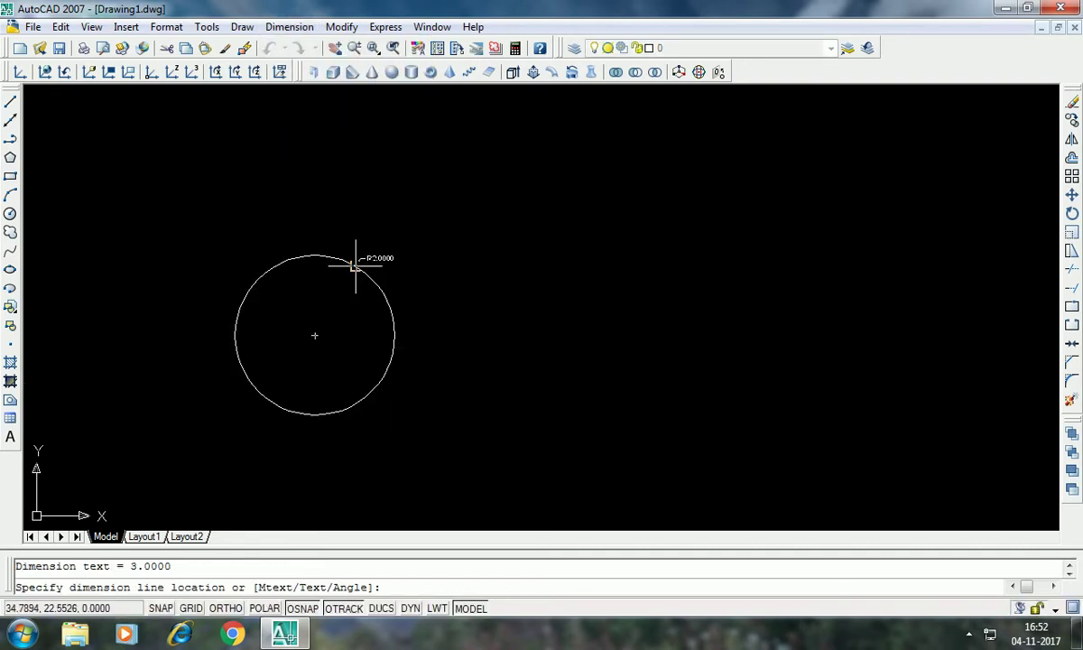
left_click(405, 214)
scroll(427, 209, "up", 3)
scroll(427, 210, "up", 2)
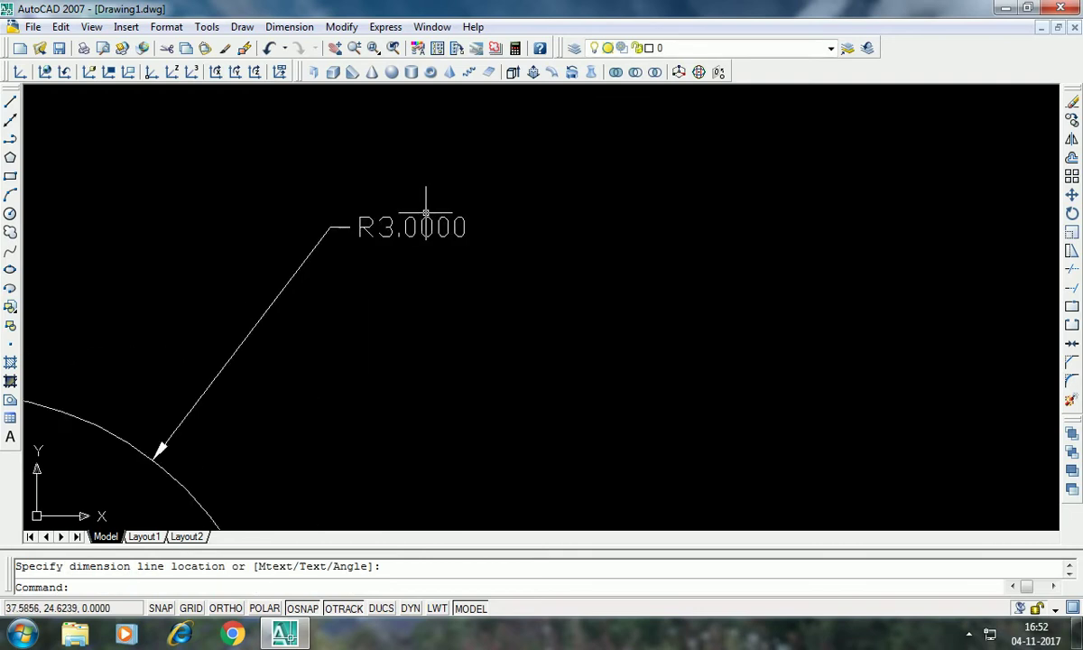
scroll(427, 213, "up", 3)
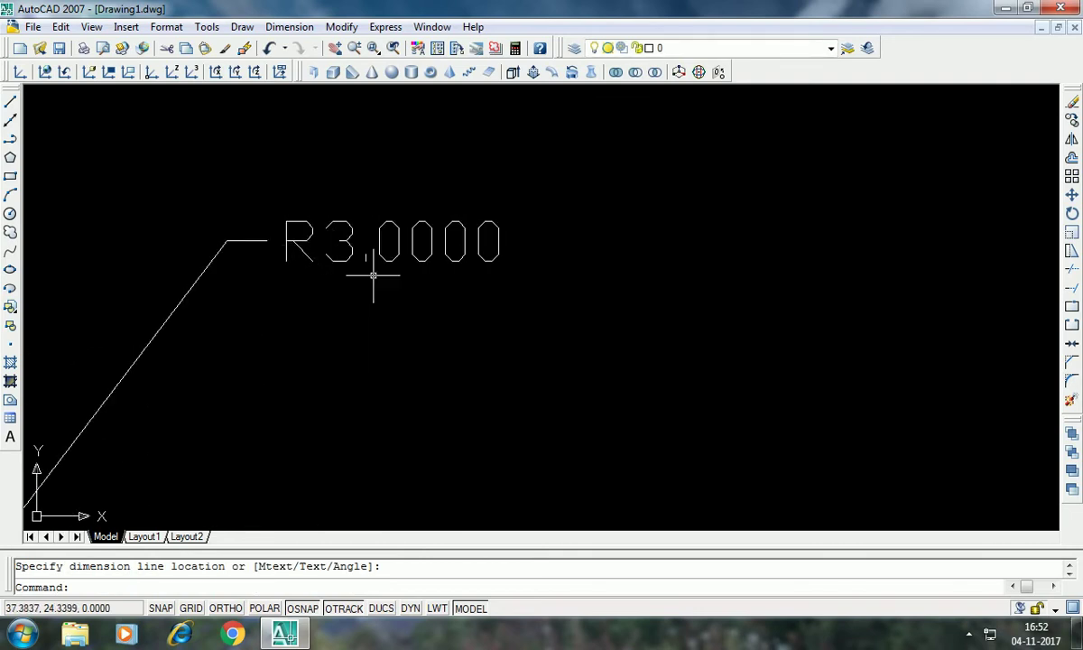
scroll(449, 273, "down", 3)
scroll(451, 275, "down", 5)
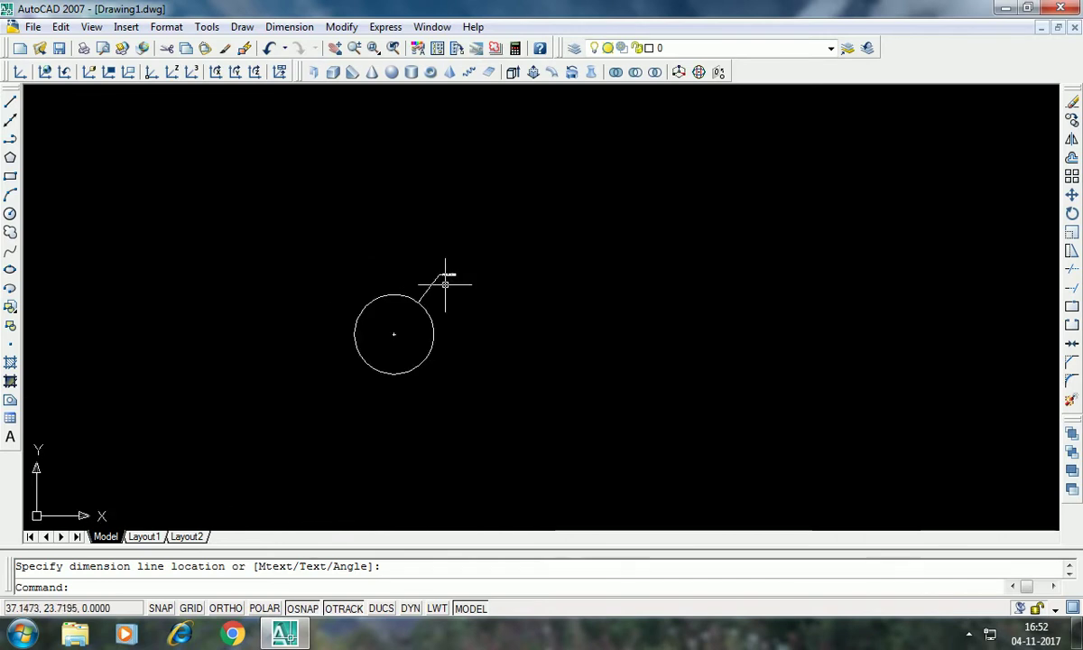
scroll(397, 326, "up", 3)
left_click(515, 188)
Step: Erase the radius dimension and the circle, leaving the drawing empty
left_click(505, 183)
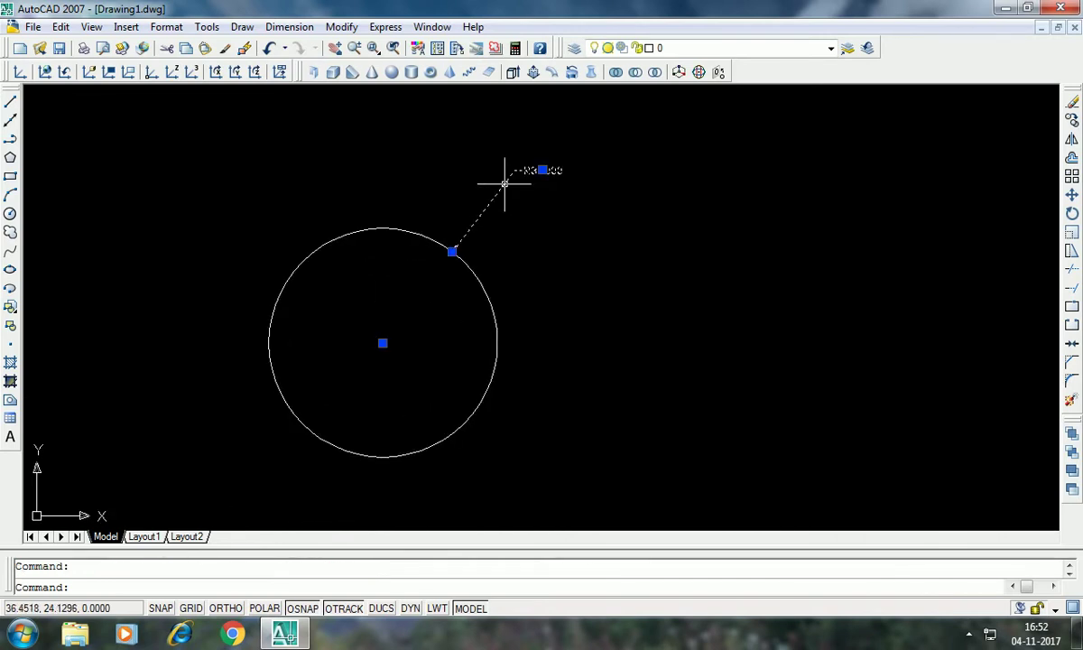
key("Delete")
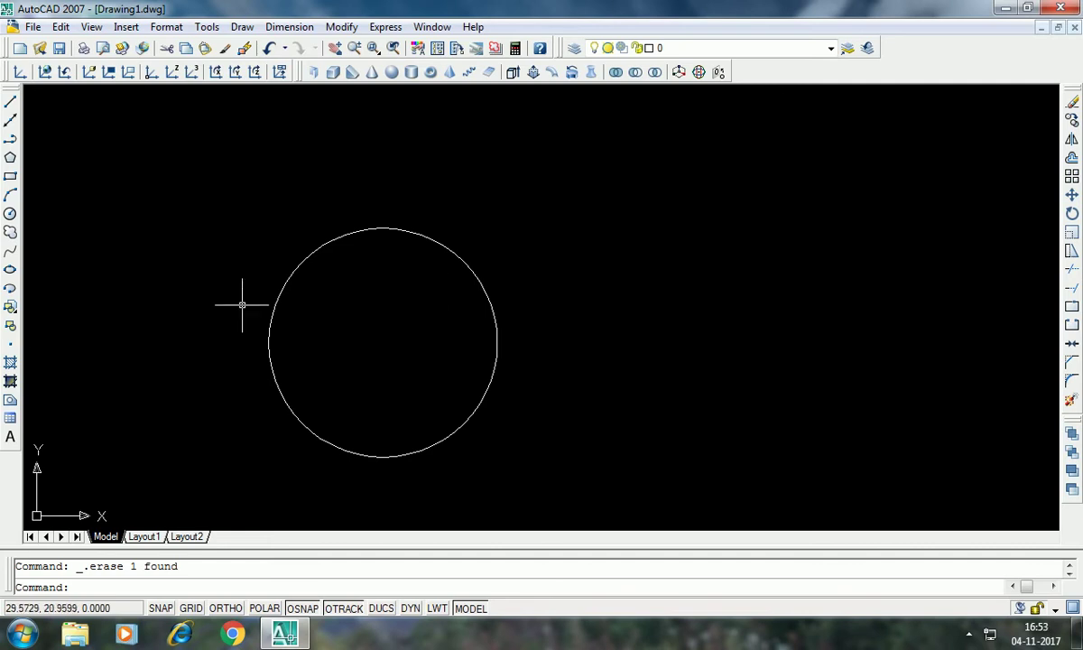
scroll(516, 381, "down", 2)
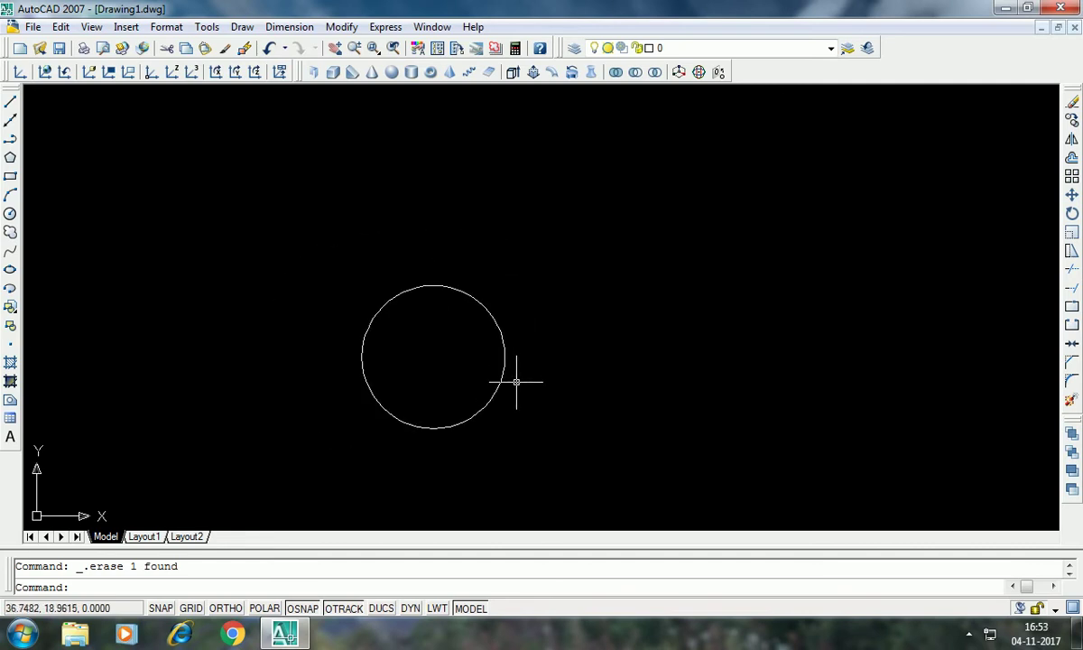
left_click(10, 213)
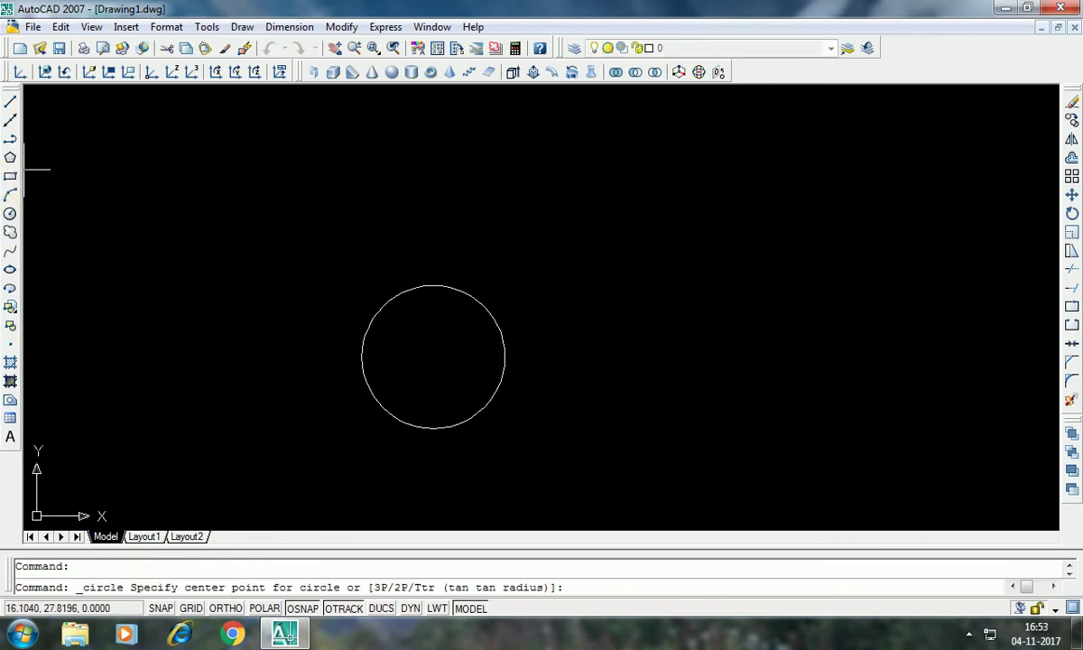
left_click(524, 304)
key("Escape")
left_click(520, 304)
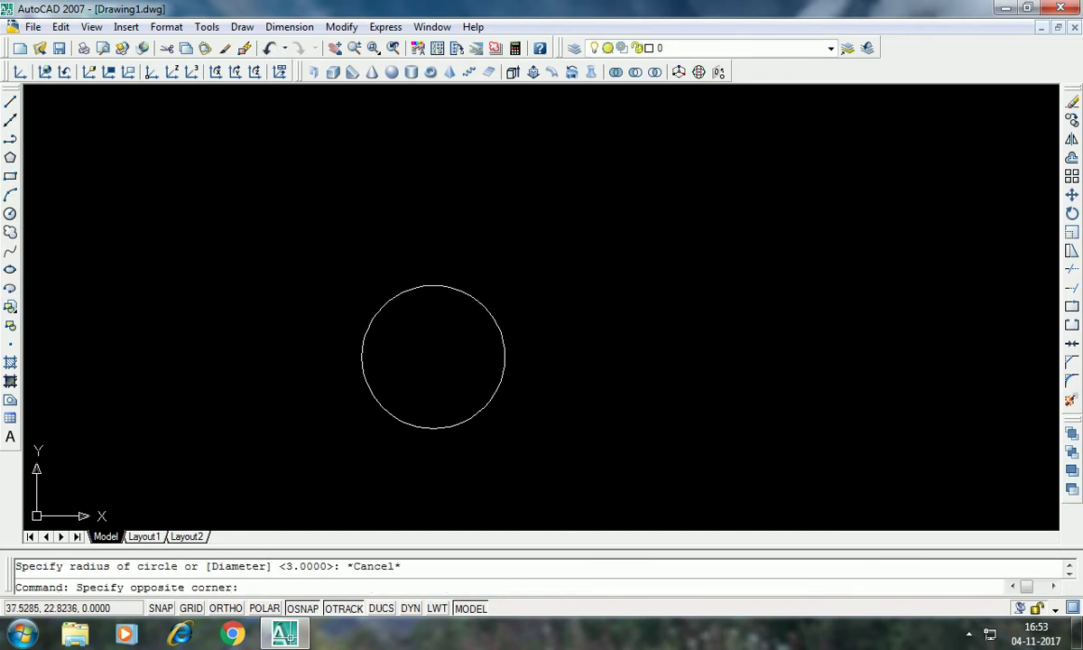
left_click(333, 407)
key("Delete")
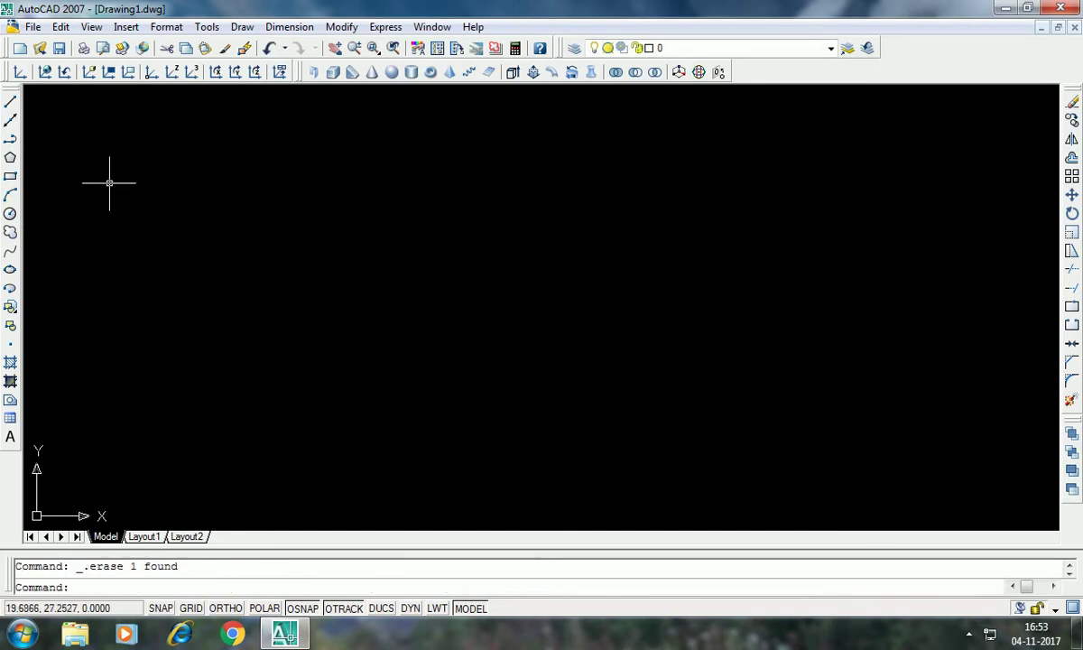
left_click(9, 215)
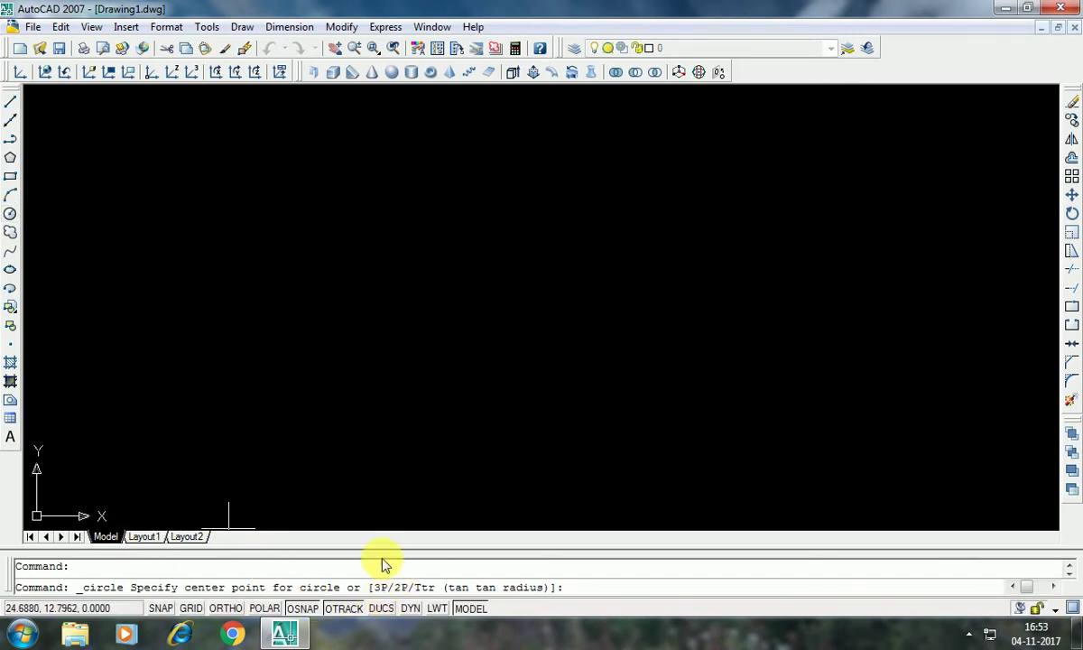
Step: Draw a rectangle by picking its lower-left and upper-right corners left of centre
left_click(10, 176)
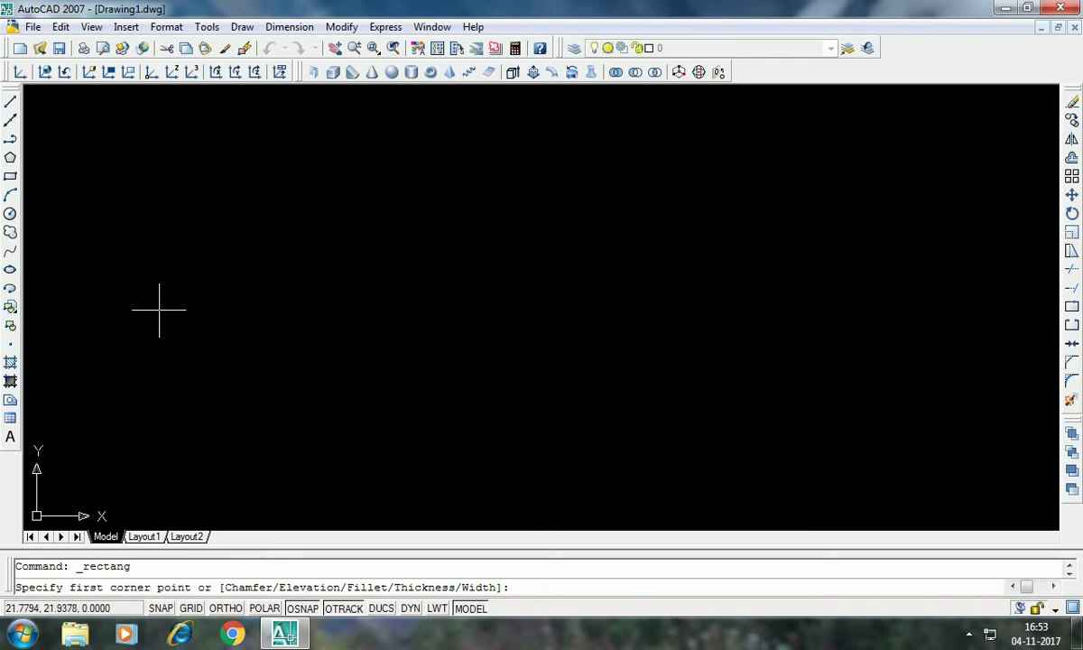
left_click(216, 391)
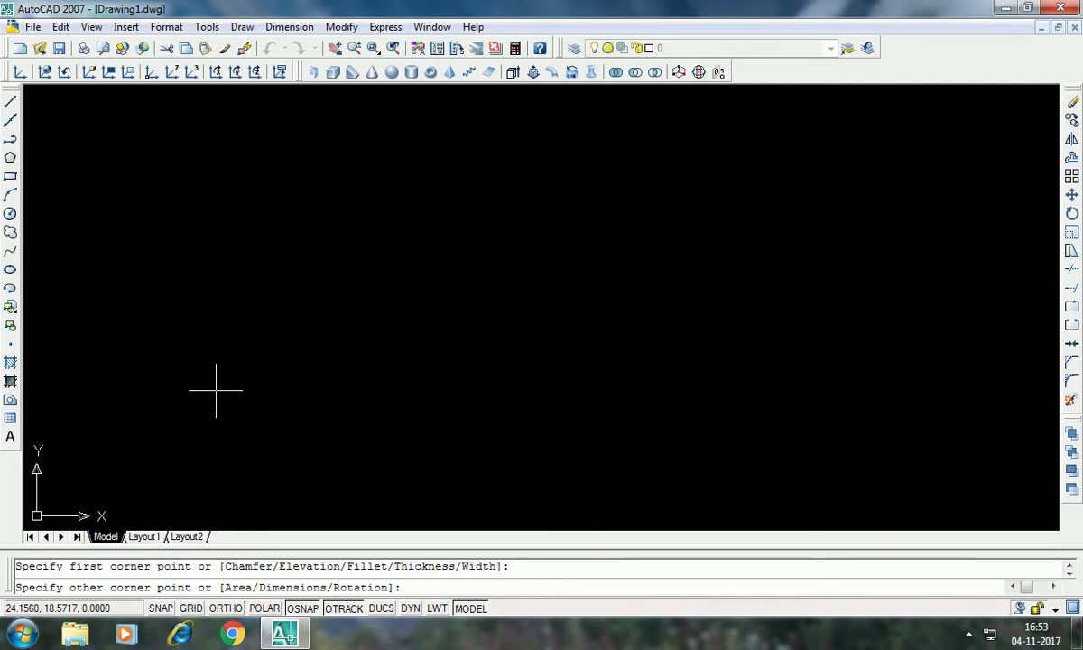
left_click(548, 219)
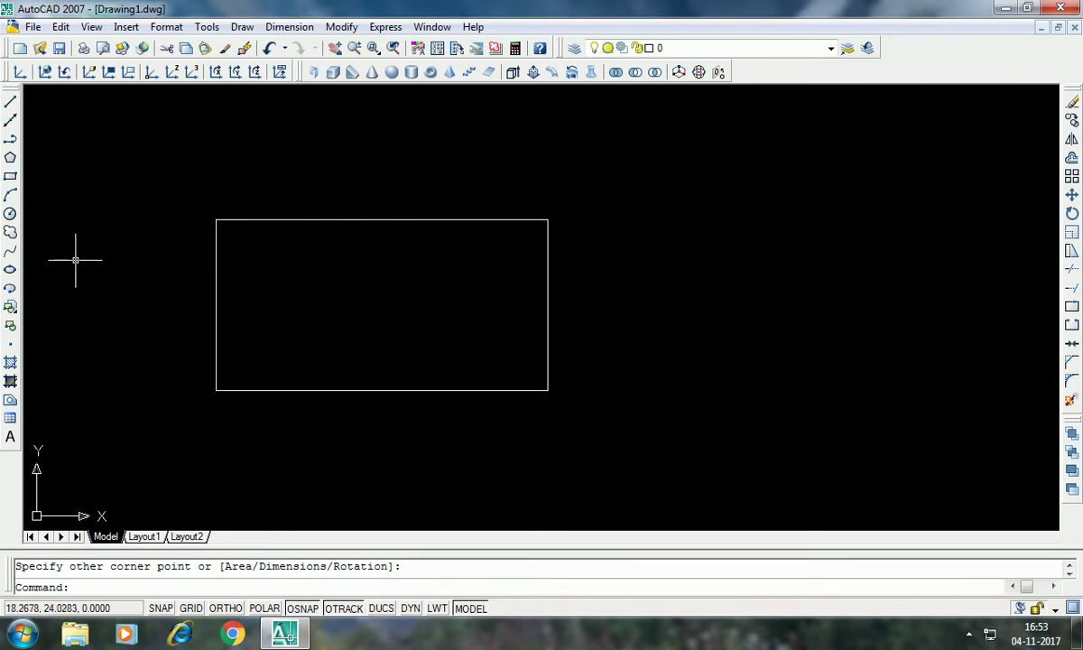
Step: With object snap on, draw a 3P circle through the rectangle's left, top and right edge midpoints
left_click(10, 214)
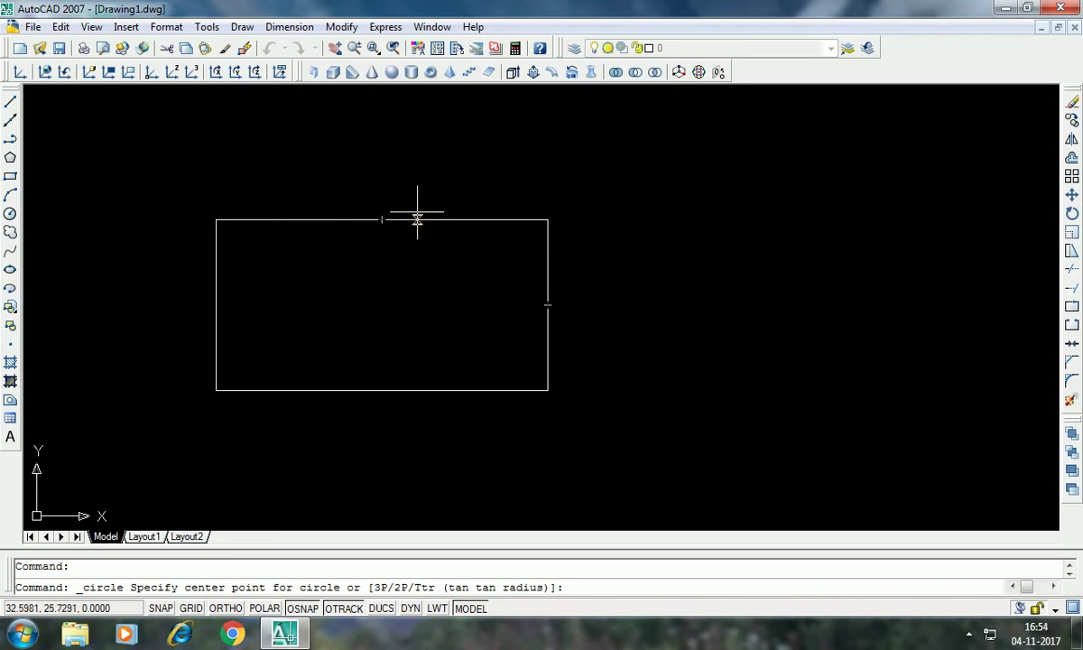
left_click(298, 608)
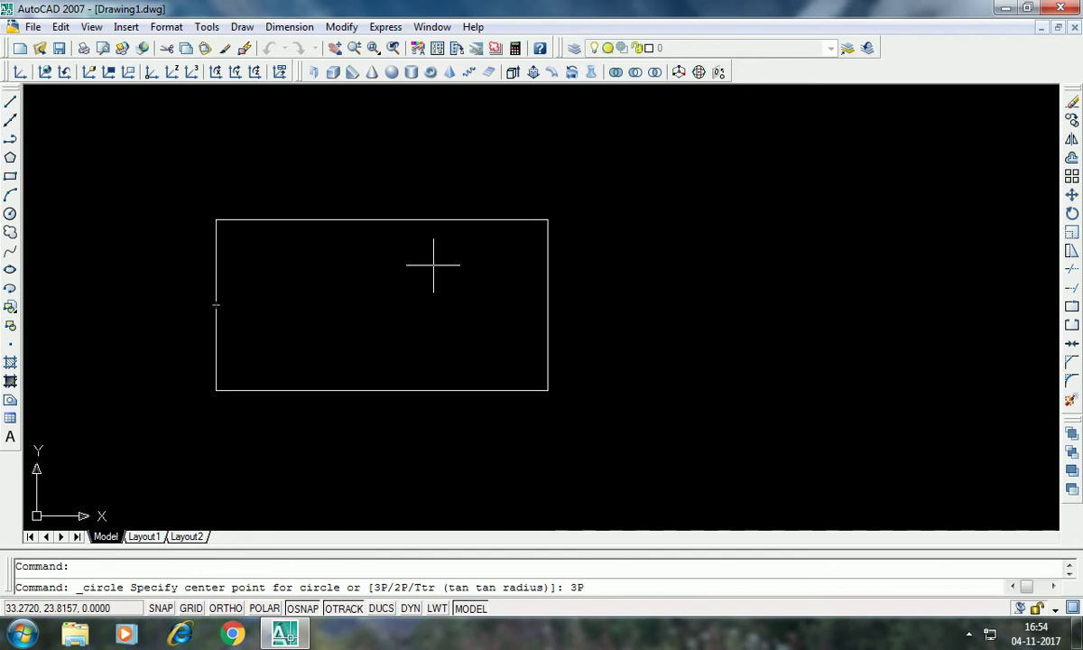
key("Return")
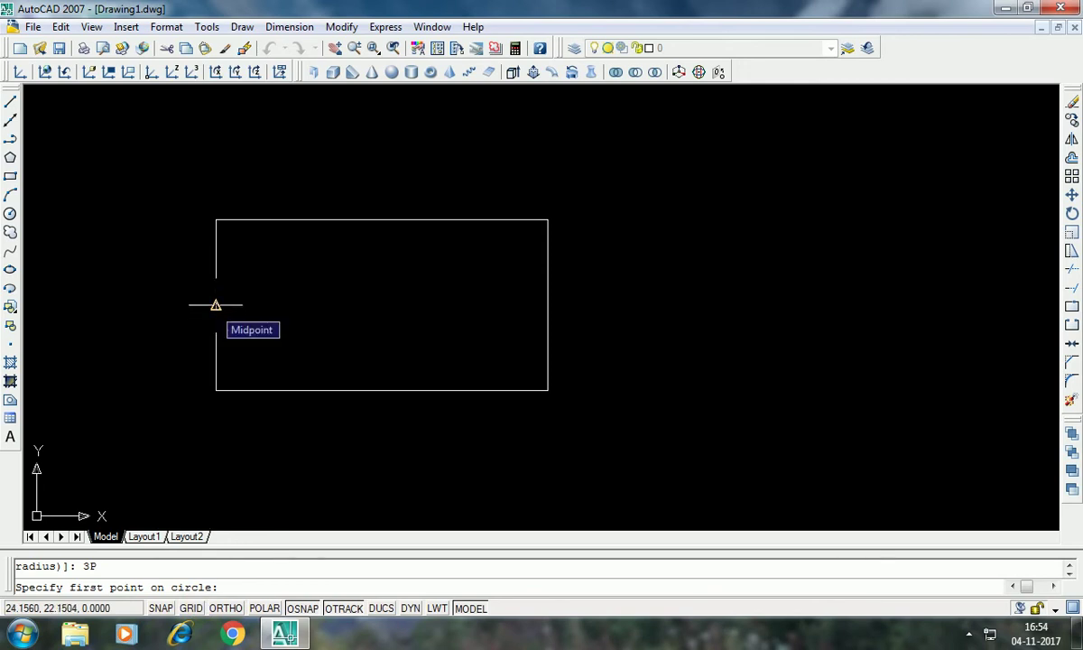
left_click(216, 305)
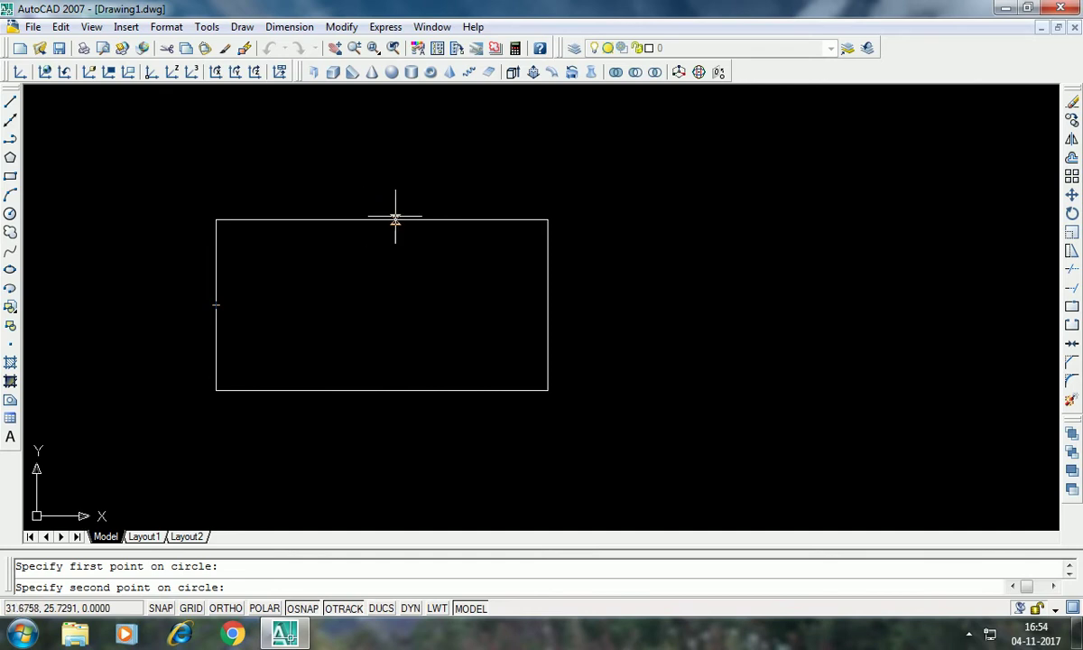
left_click(380, 220)
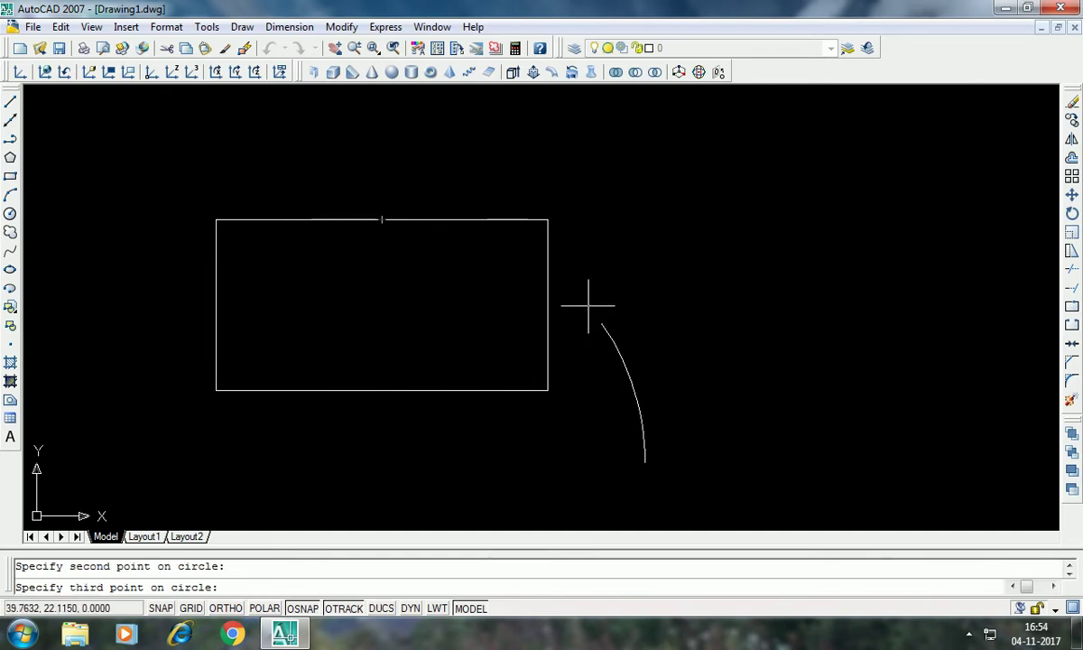
left_click(547, 305)
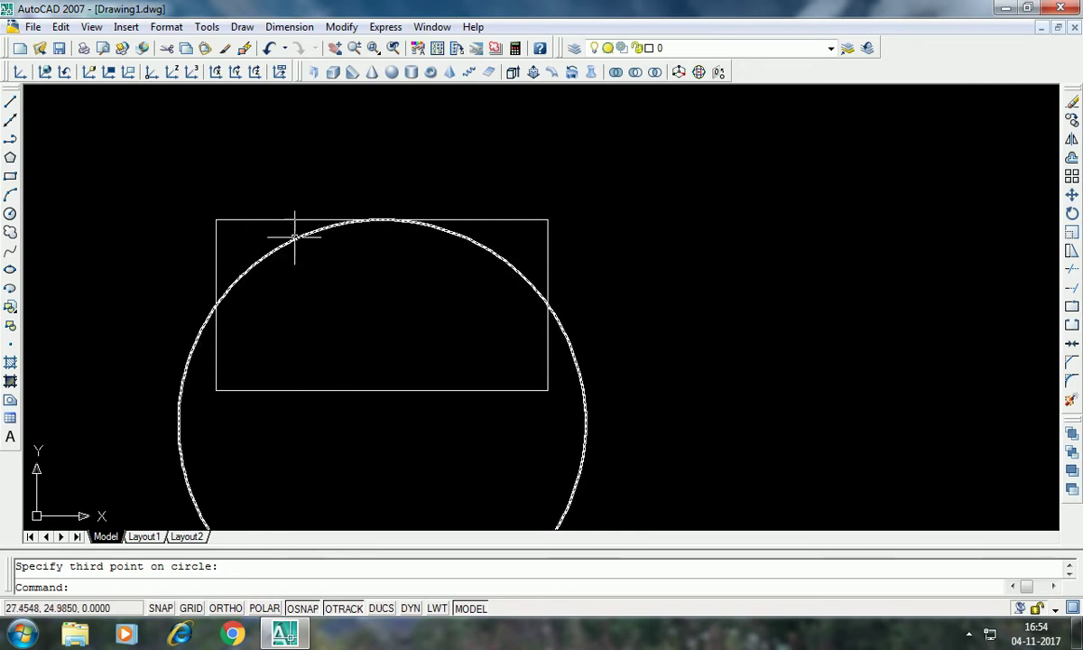
middle_click_drag(674, 320, 233, 359)
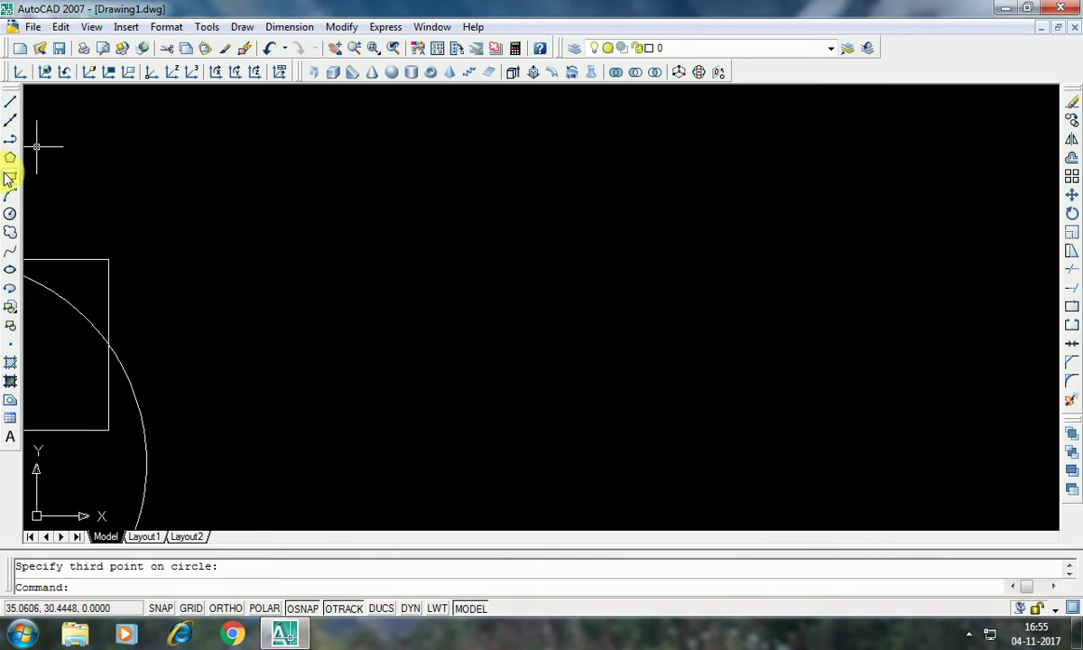
Step: Draw one sloping line segment to the right of the rectangle and circle
left_click(10, 101)
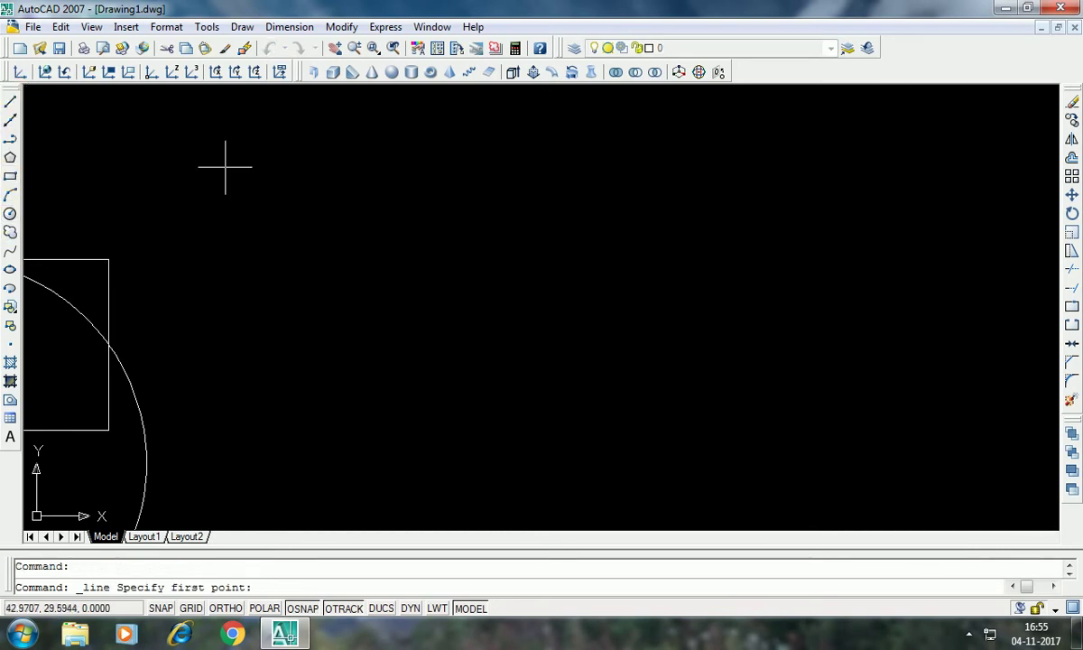
left_click(290, 327)
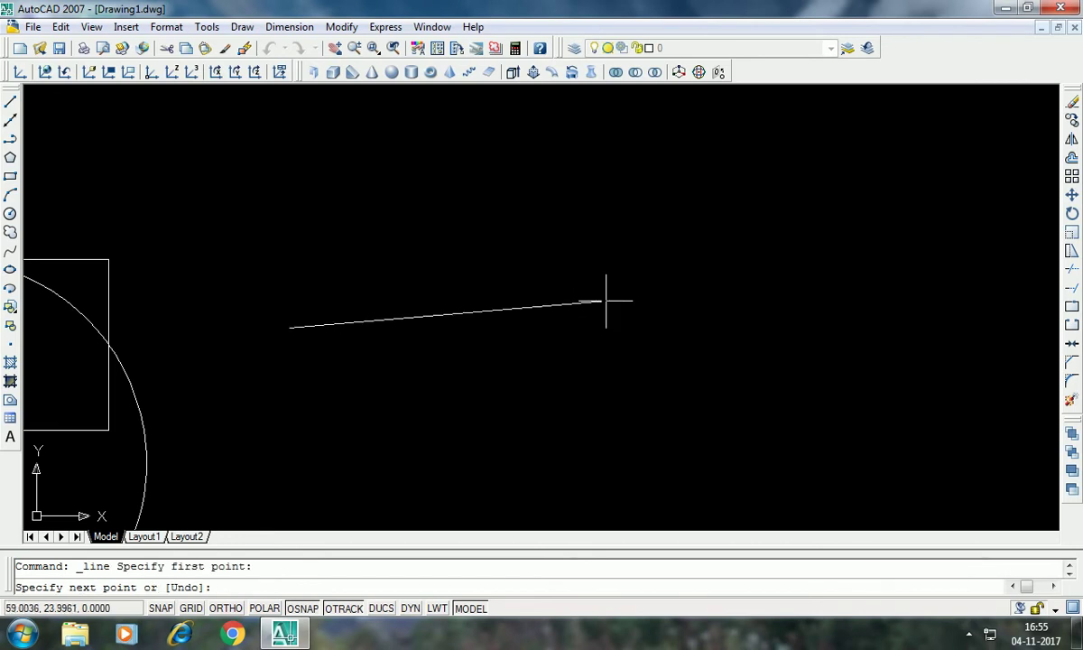
left_click(633, 286)
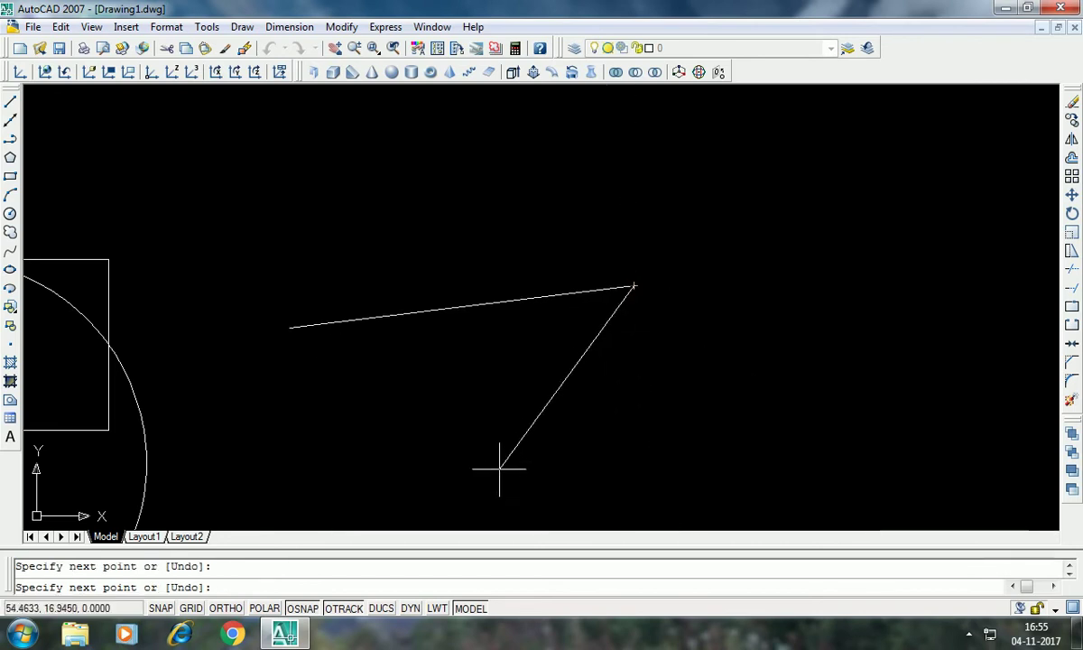
key("Escape")
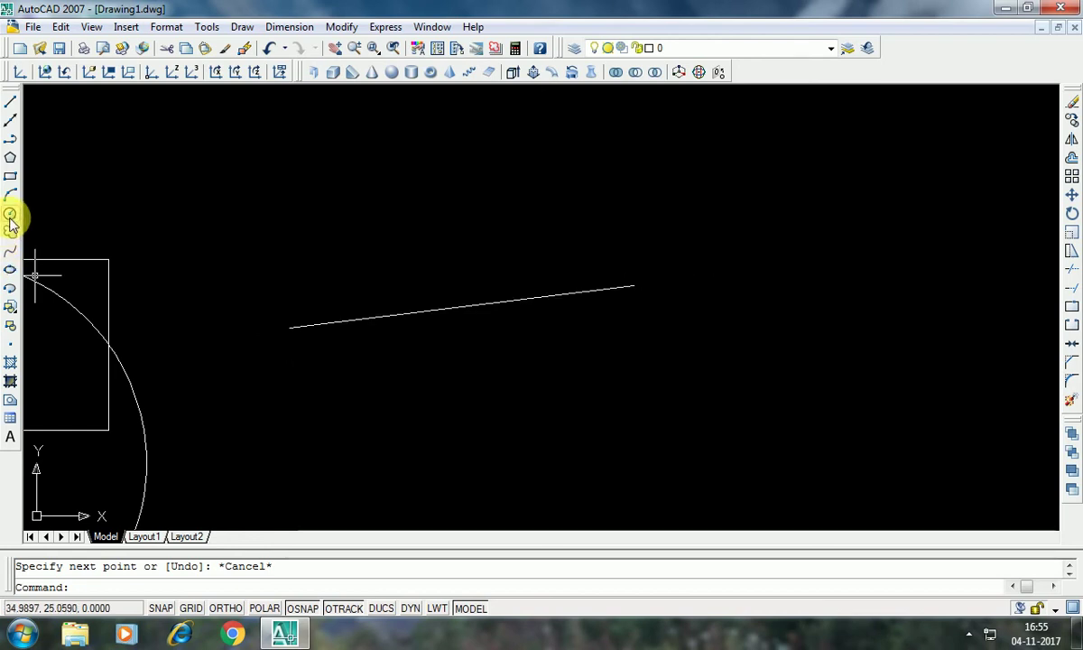
Step: Draw a 2P circle using the sloping line's two endpoints as its diameter
left_click(11, 217)
type("2P")
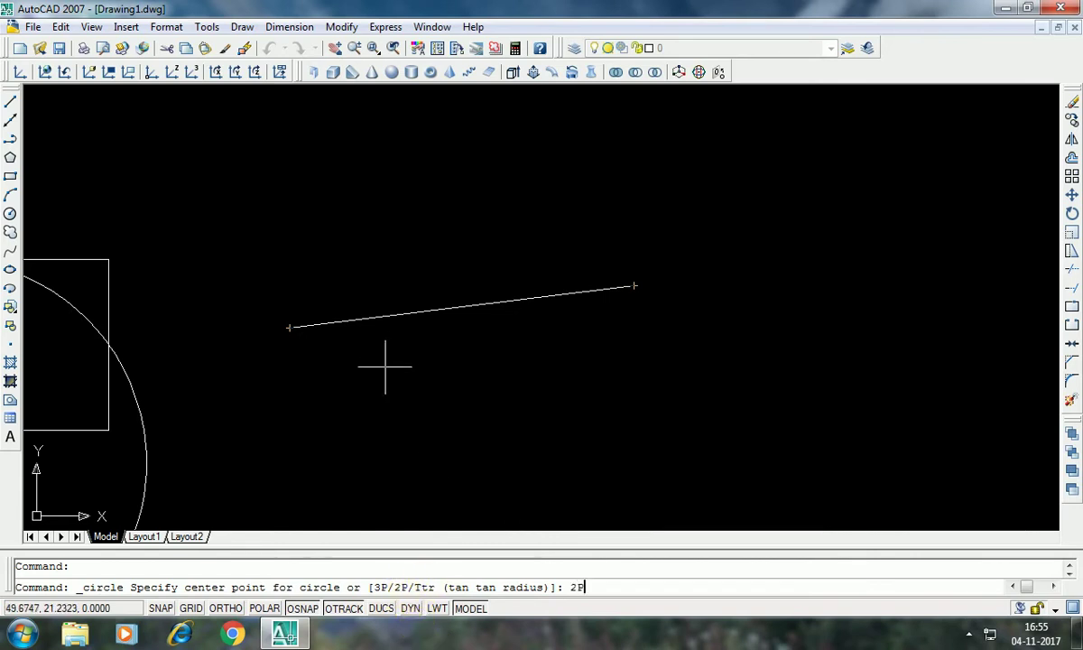
key("Return")
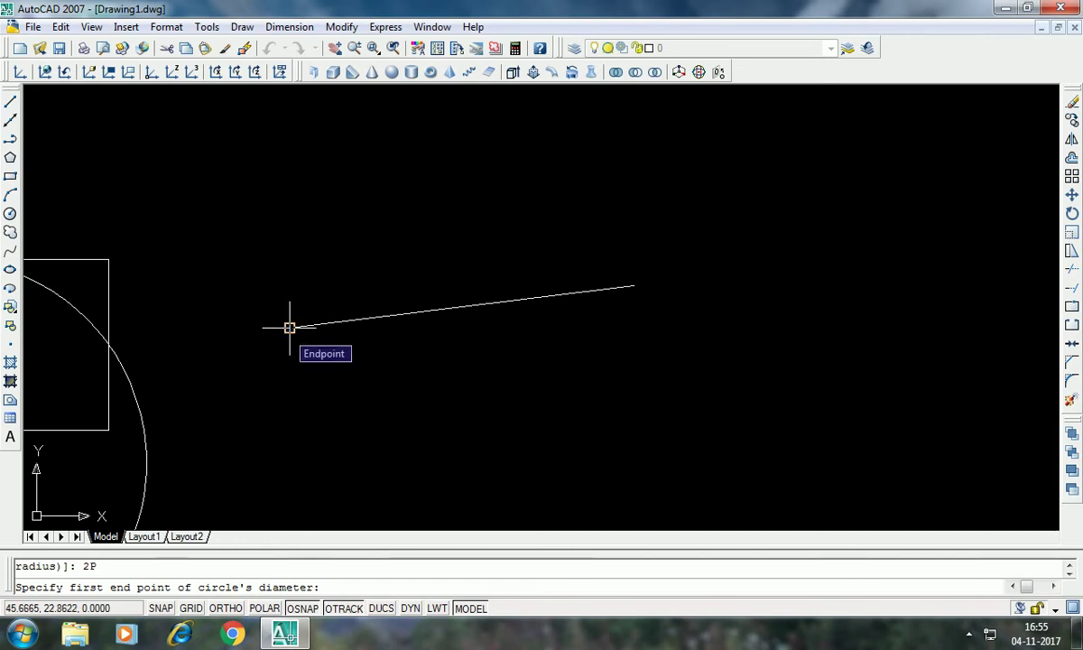
left_click(289, 327)
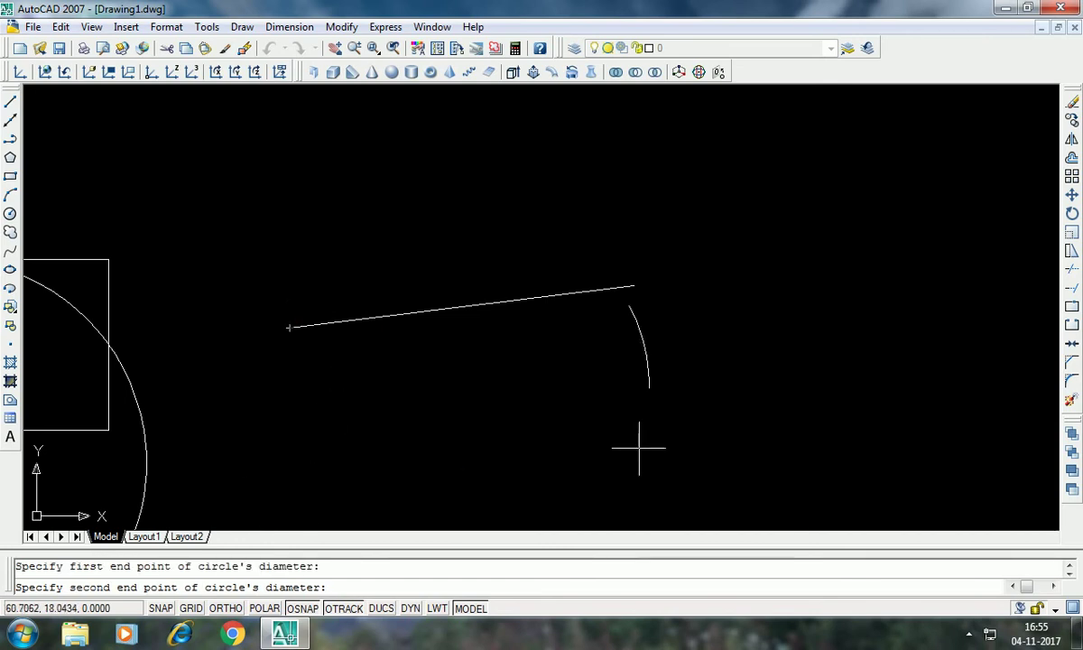
left_click(635, 285)
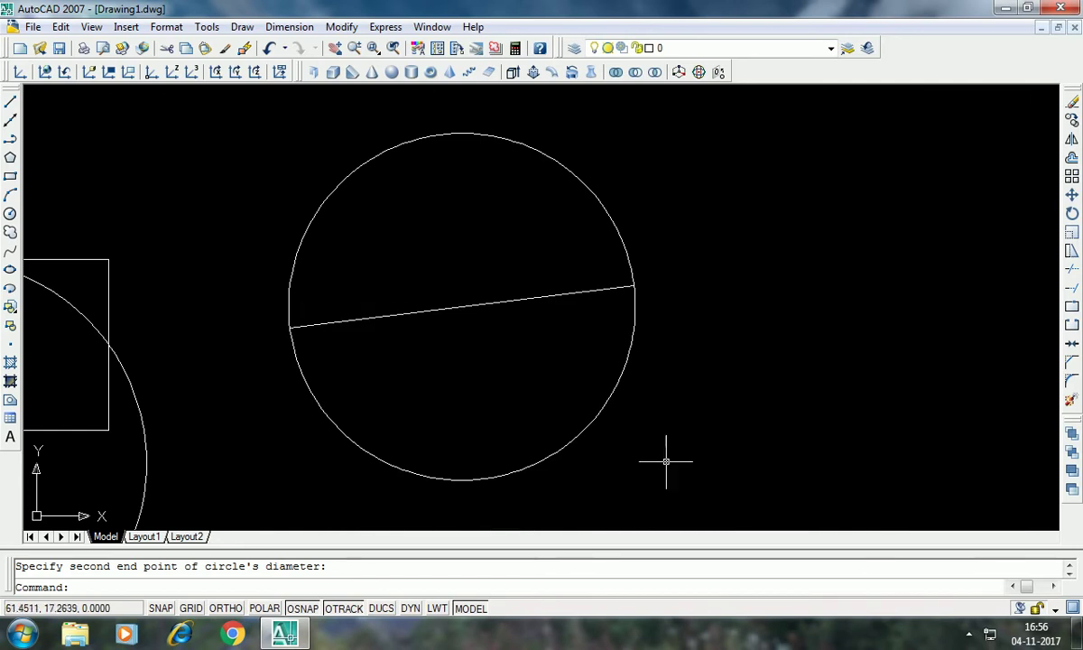
middle_click_drag(666, 461, 320, 456)
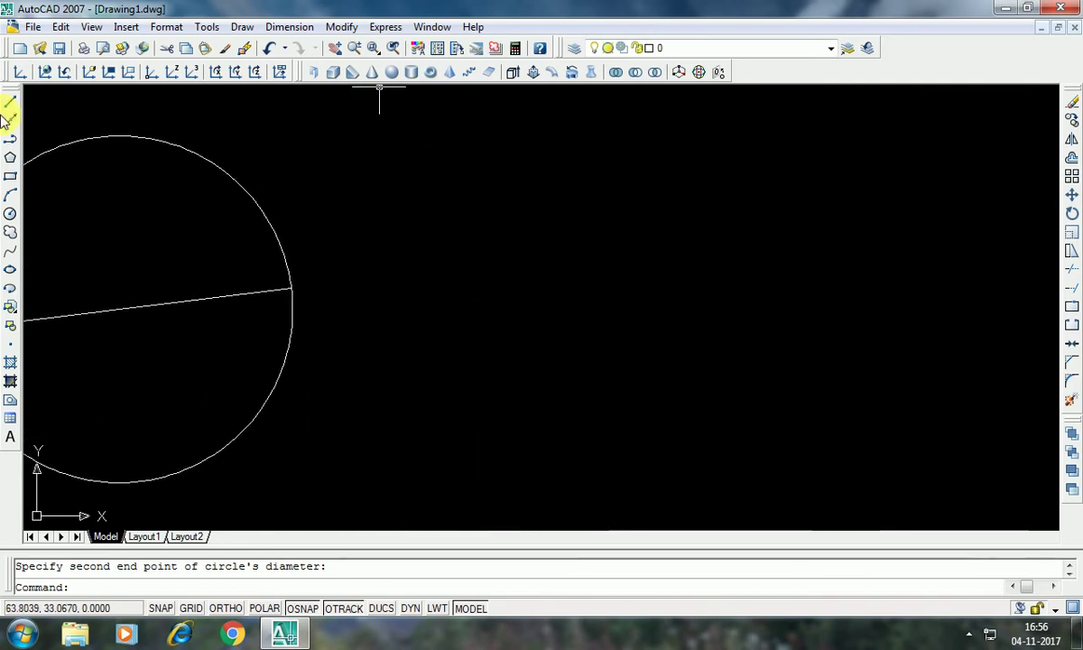
Step: Draw a second rectangle right of the diameter circle, then pan to review all shapes
left_click(9, 179)
left_click(438, 450)
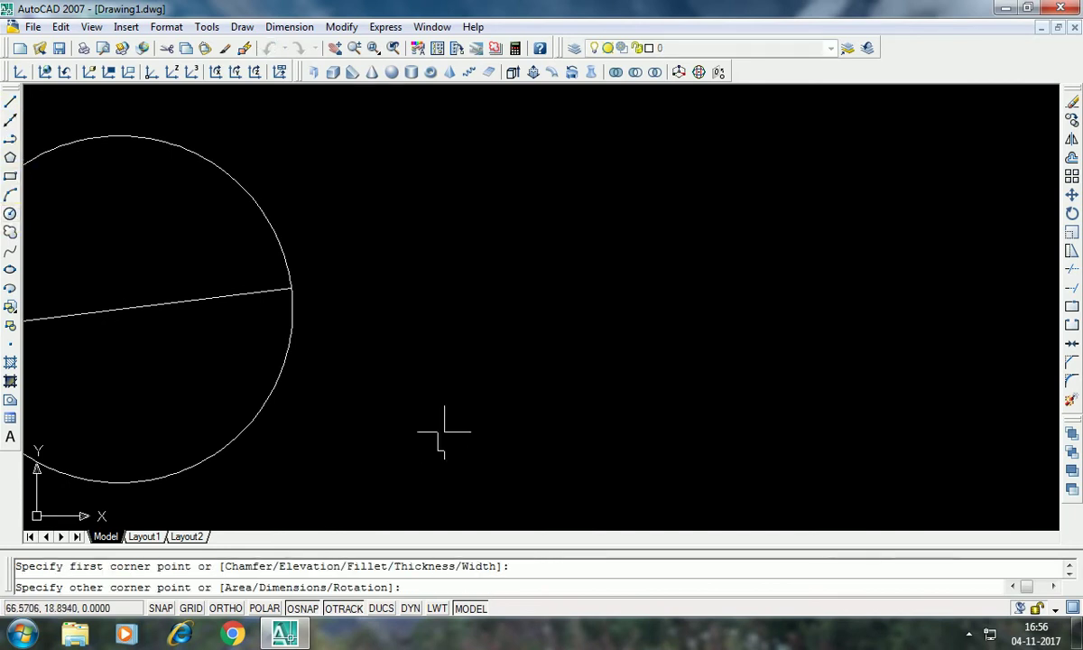
left_click(900, 213)
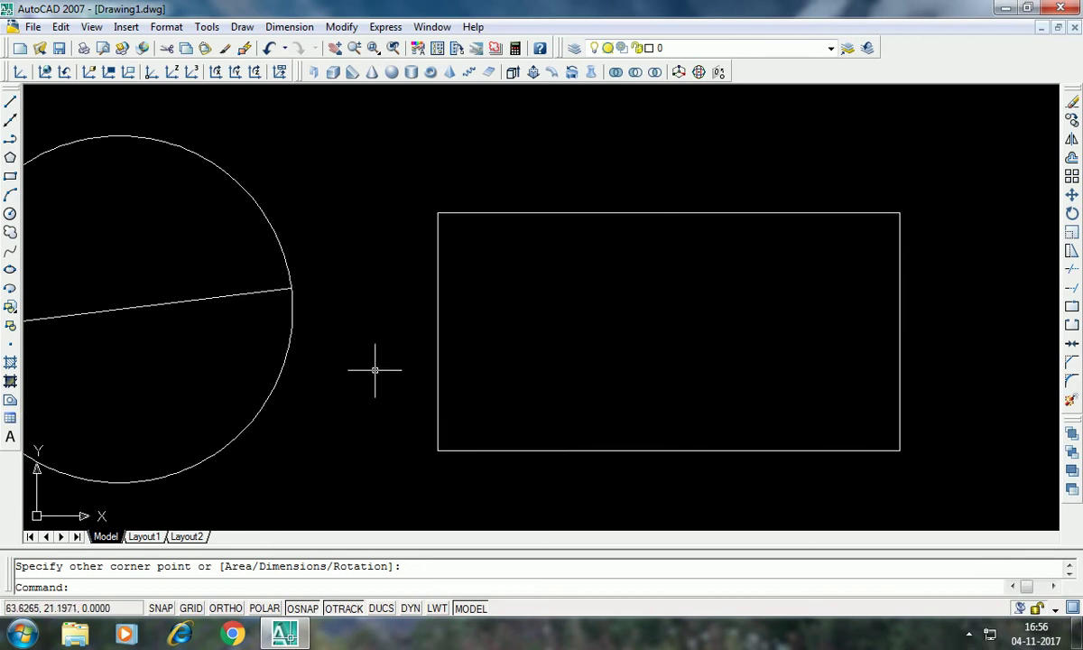
mouse_move(140, 367)
middle_mouse_down()
mouse_move(878, 400)
mouse_move(984, 386)
middle_mouse_up()
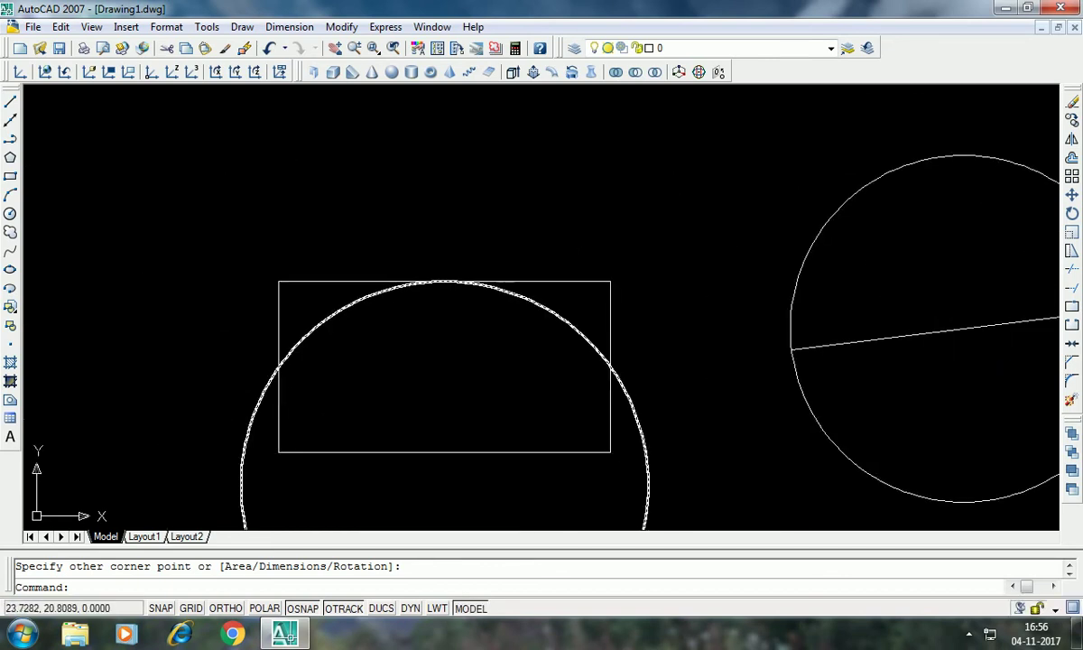
scroll(286, 390, "down", 2)
scroll(295, 415, "down", 3)
middle_click_drag(295, 418, 297, 362)
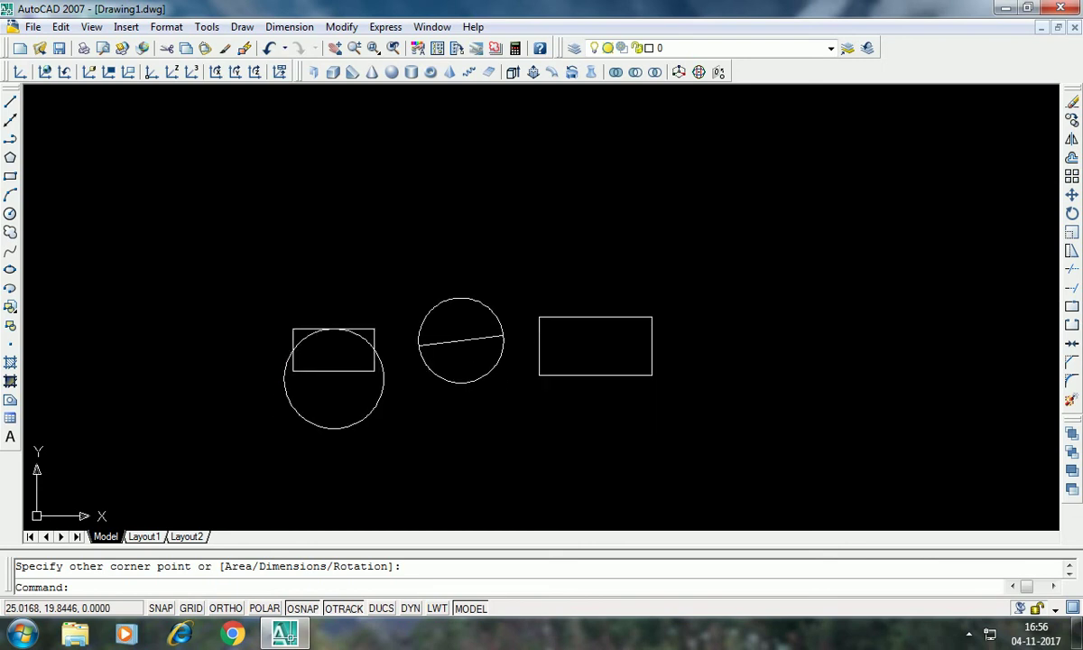
scroll(298, 362, "up", 2)
scroll(298, 362, "up", 2)
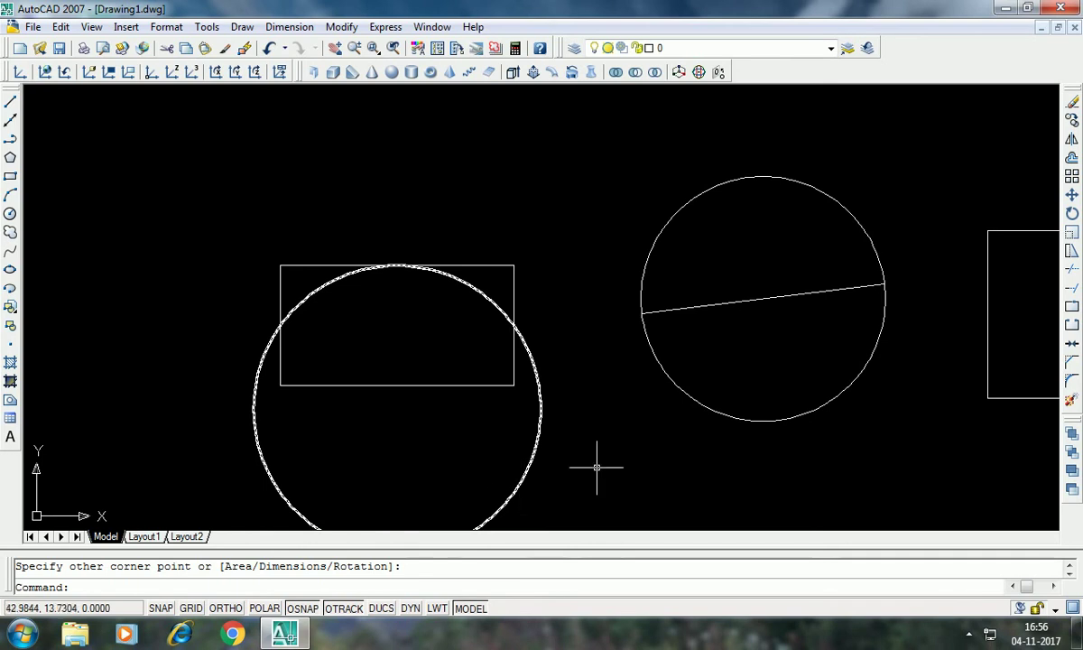
middle_click_drag(794, 340, 264, 352)
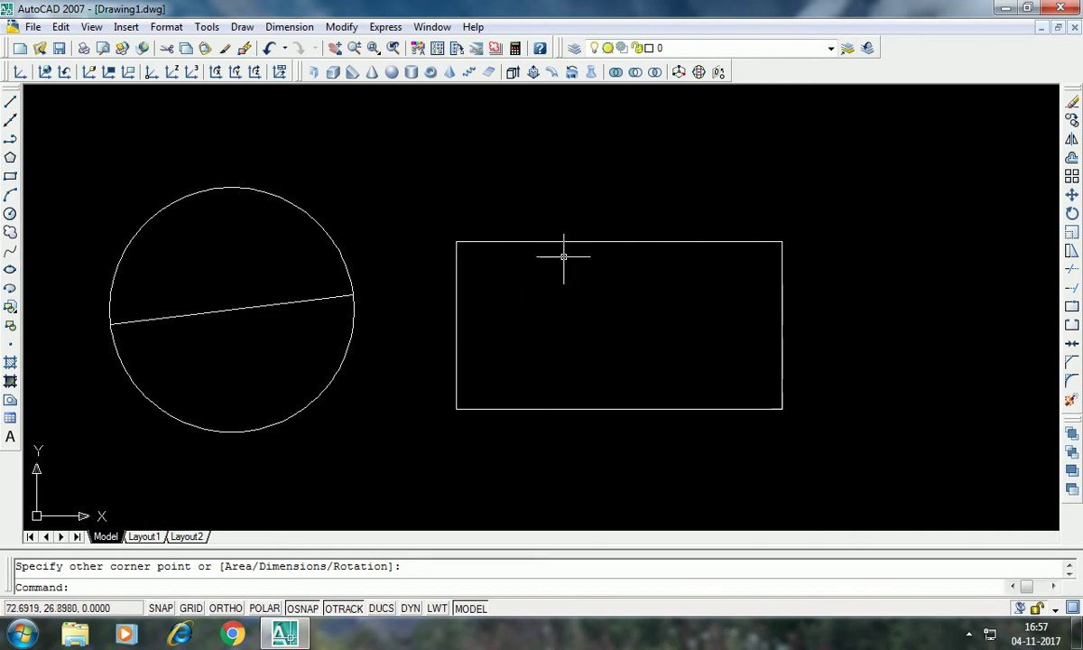
Step: Draw a Ttr circle of radius 10 tangent to the second rectangle's left and top edges
left_click(11, 213)
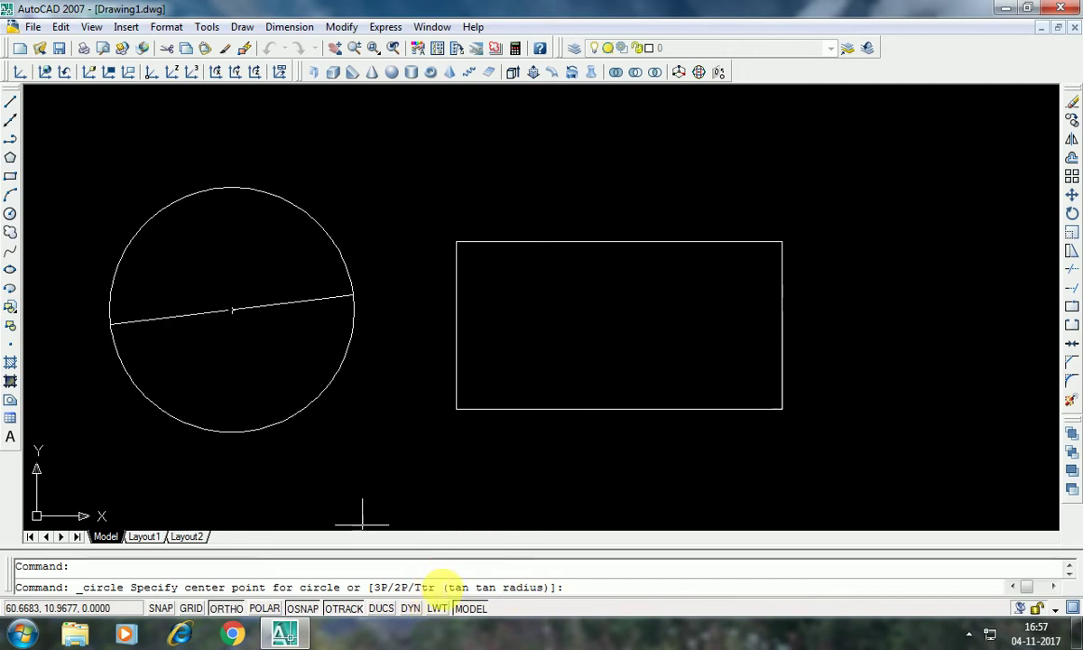
type("T")
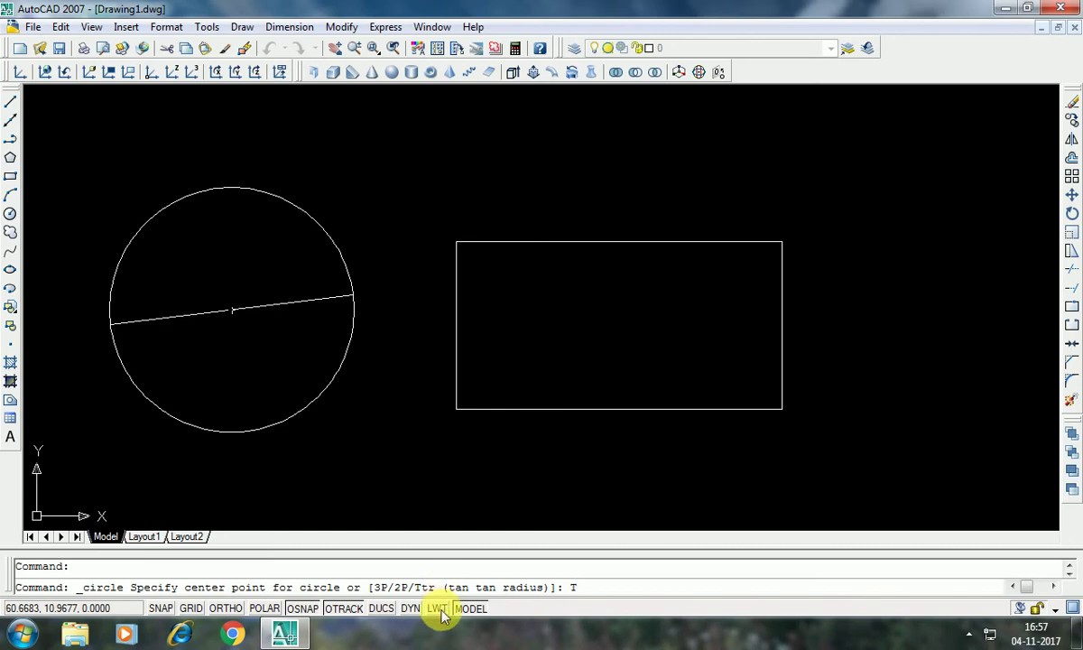
key("Return")
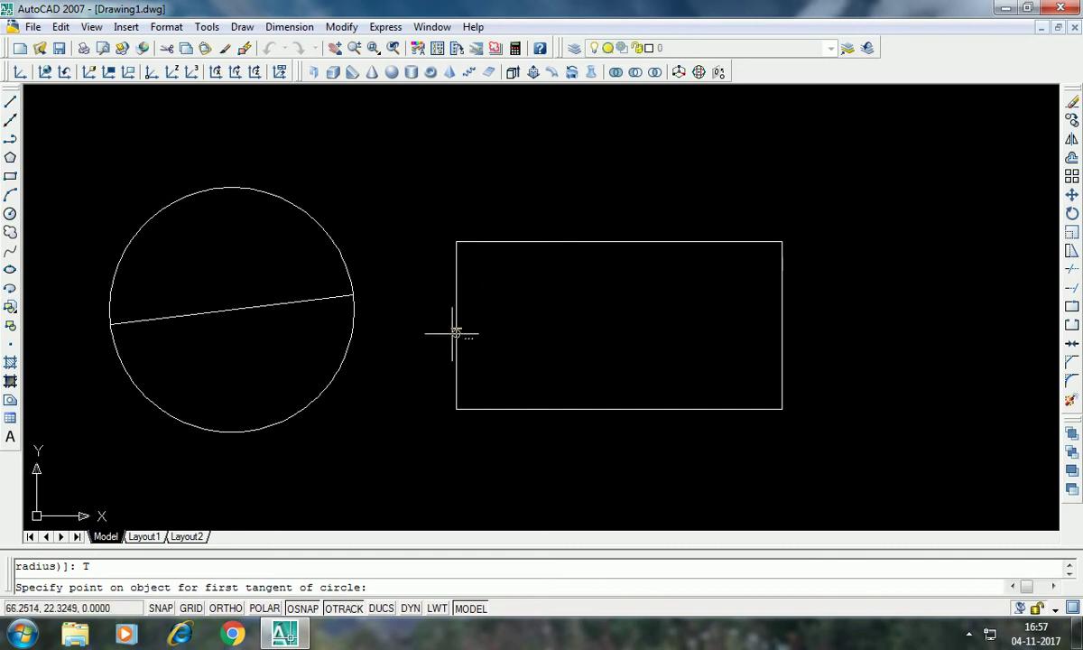
left_click(458, 266)
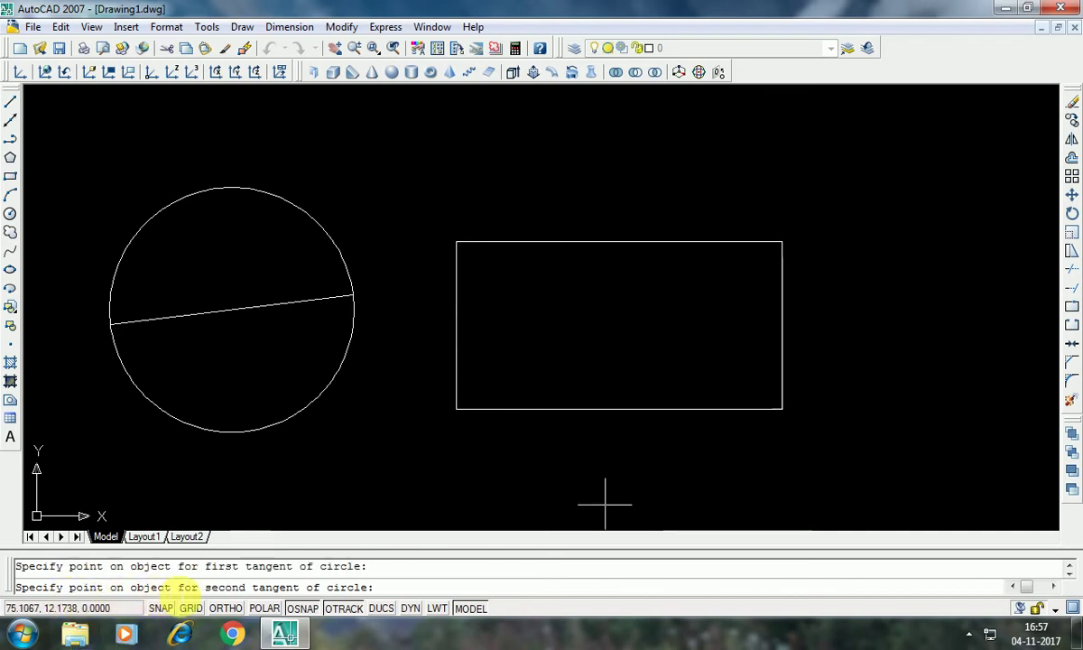
left_click(605, 242)
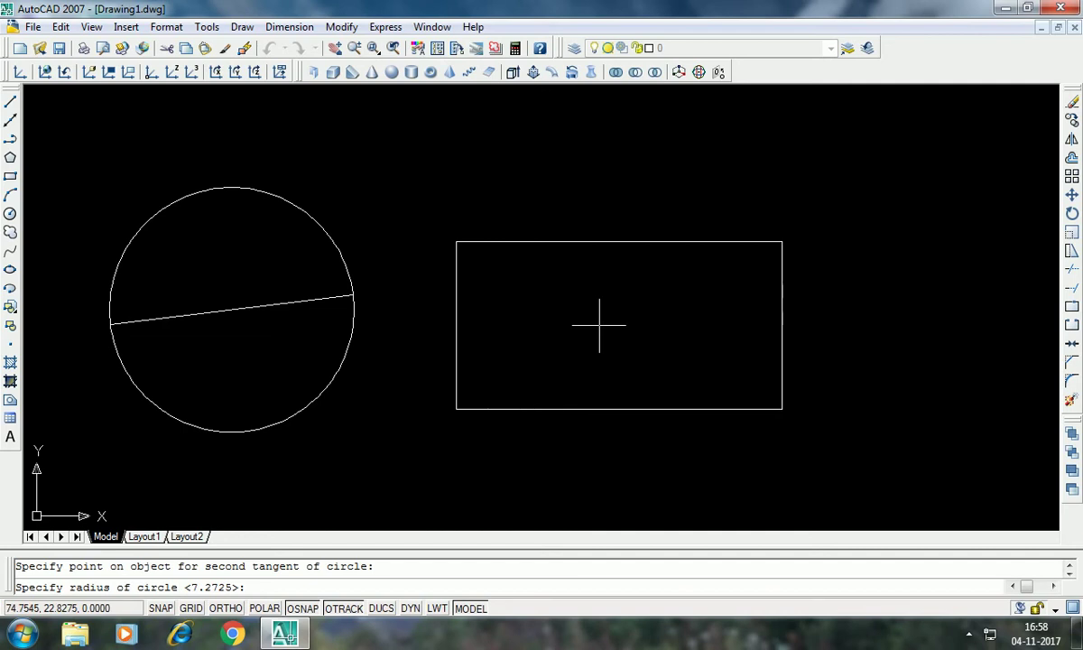
type("10")
key("Return")
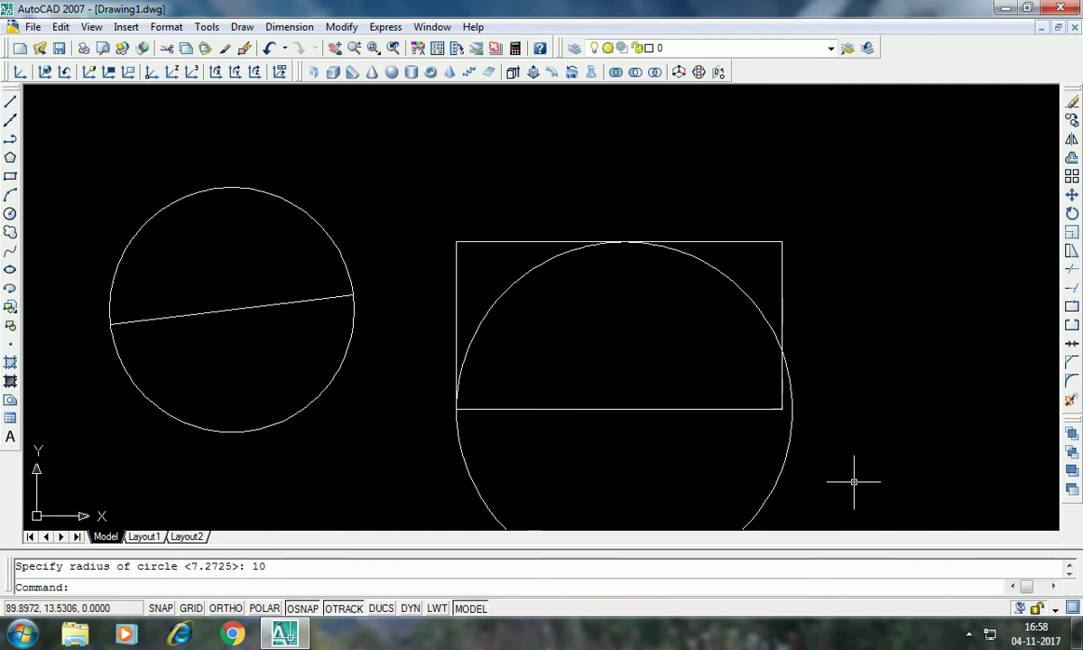
middle_click_drag(860, 492, 215, 487)
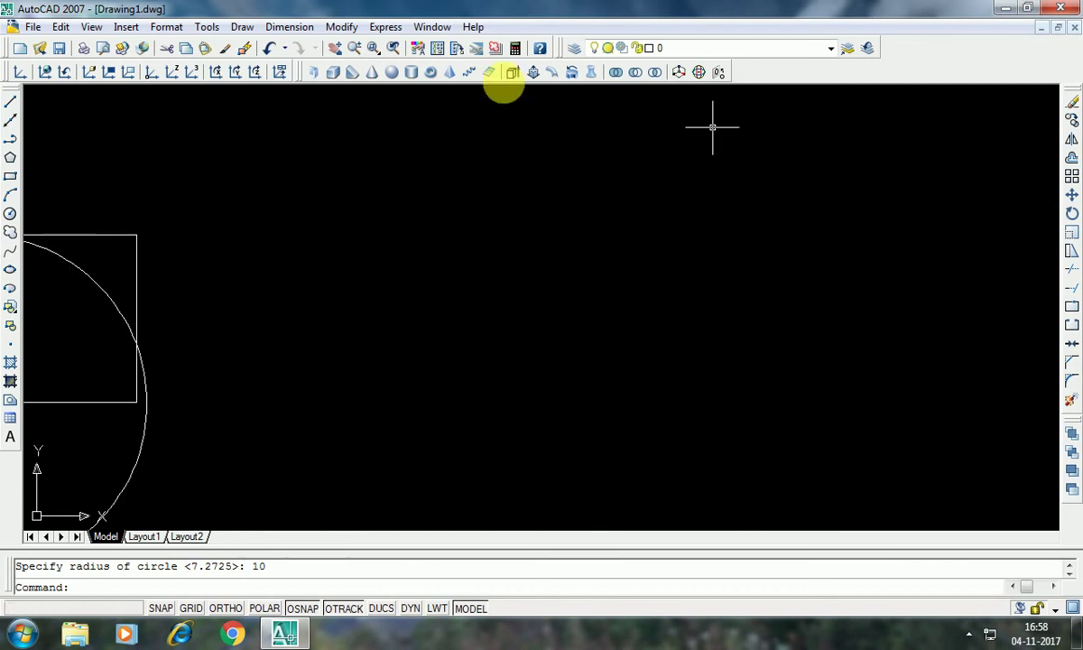
left_click(9, 217)
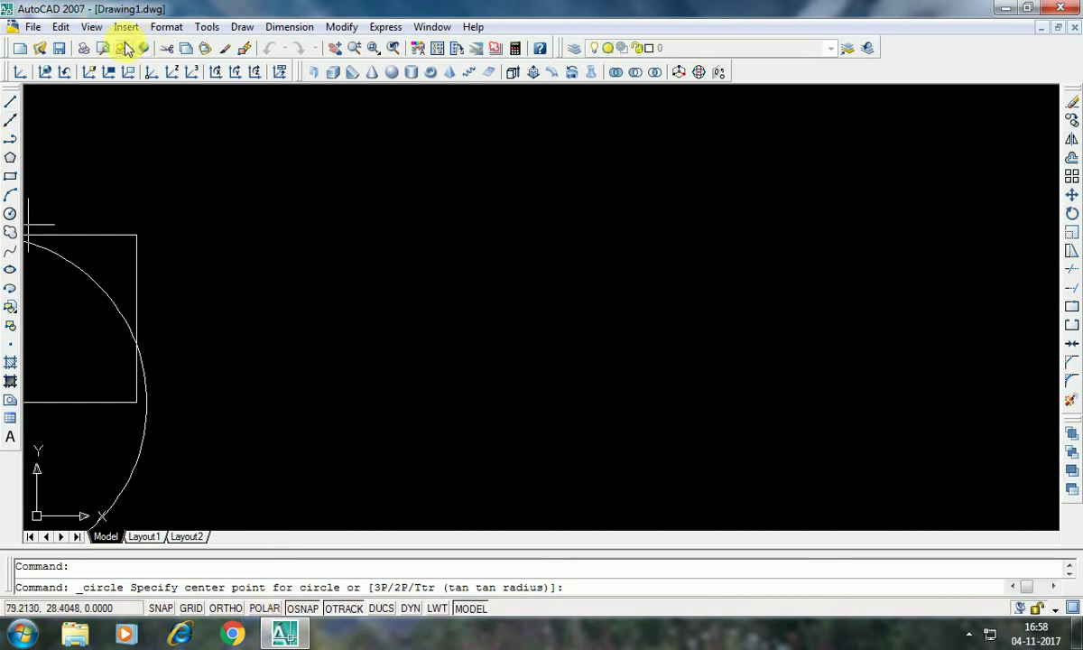
left_click(240, 27)
left_click(242, 28)
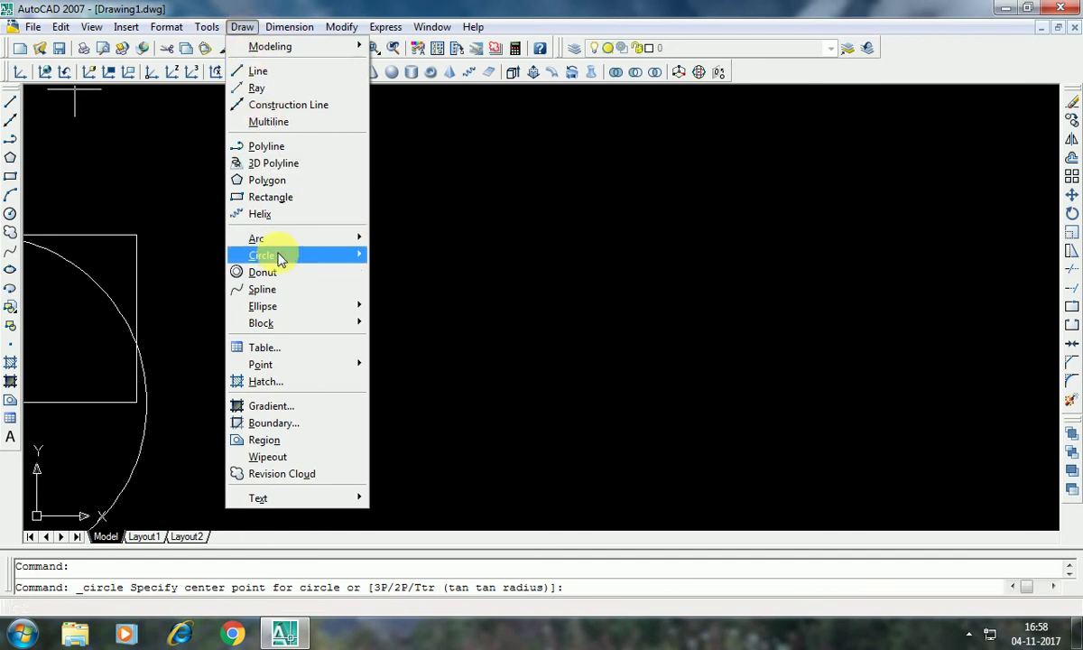
mouse_move(262, 255)
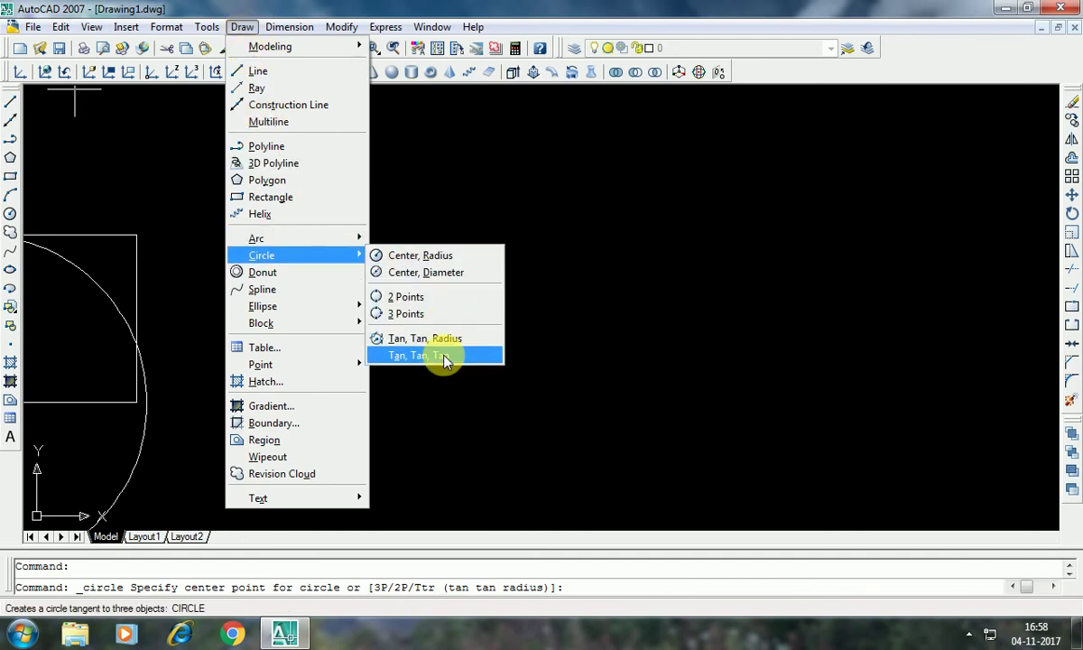
left_click(444, 359)
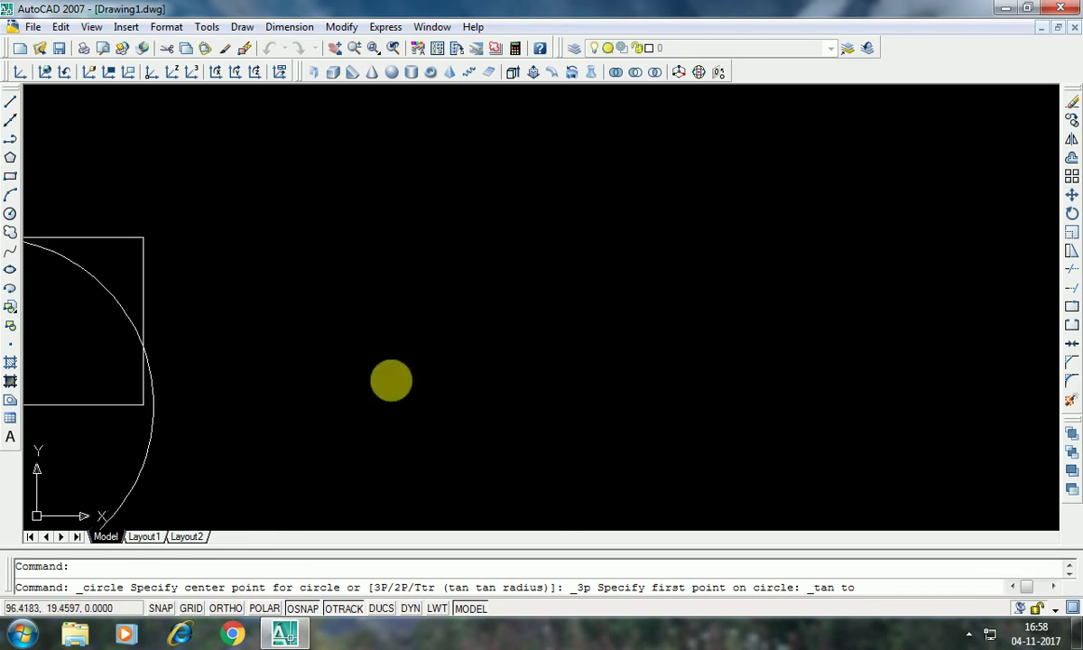
middle_click_drag(391, 379, 927, 328)
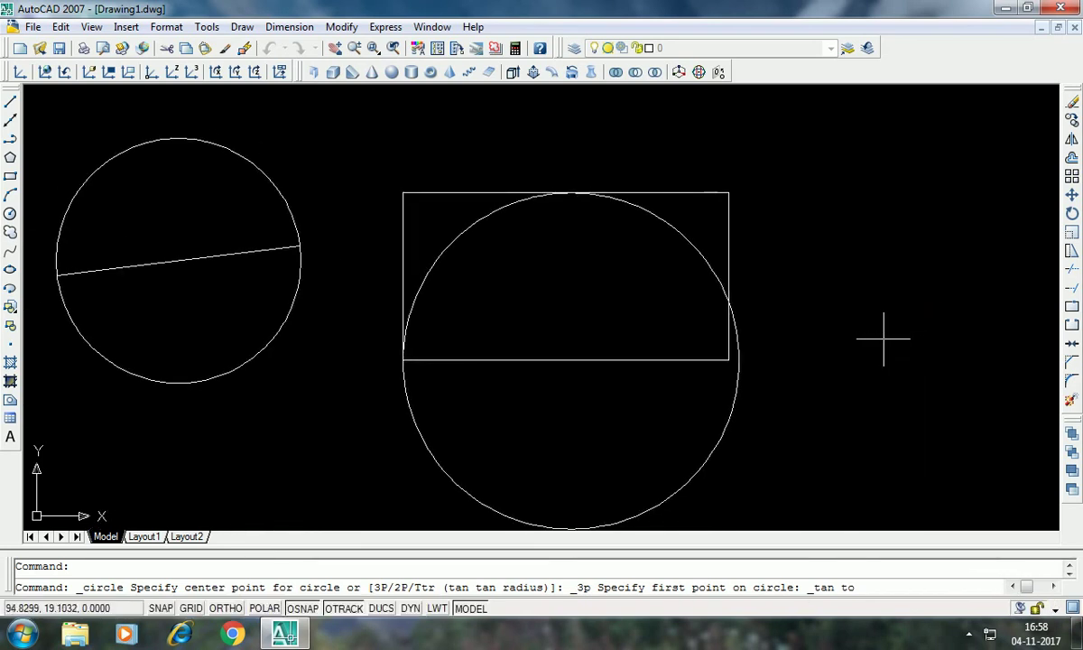
middle_click_drag(853, 340, 432, 413)
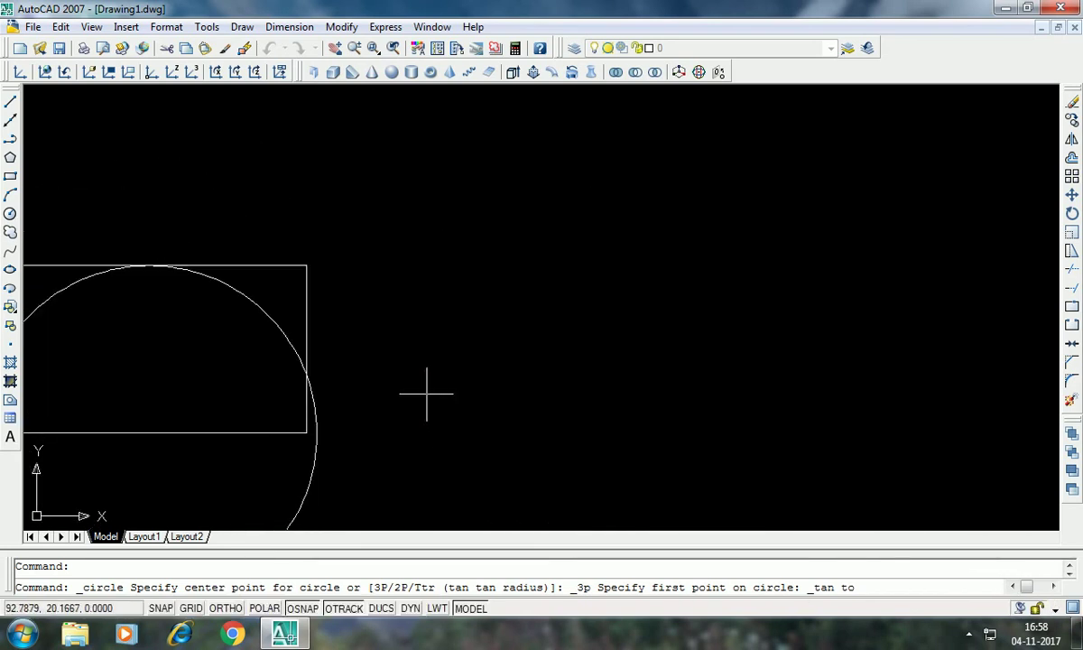
key("Escape")
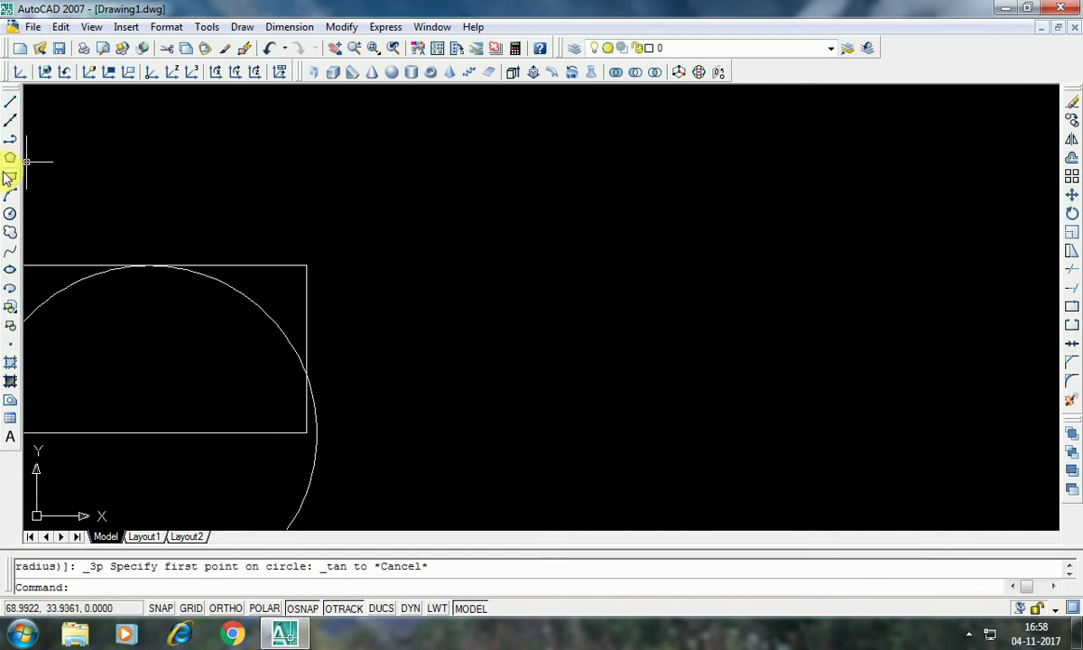
Step: Draw a third rectangle in the empty area of the drawing
left_click(9, 177)
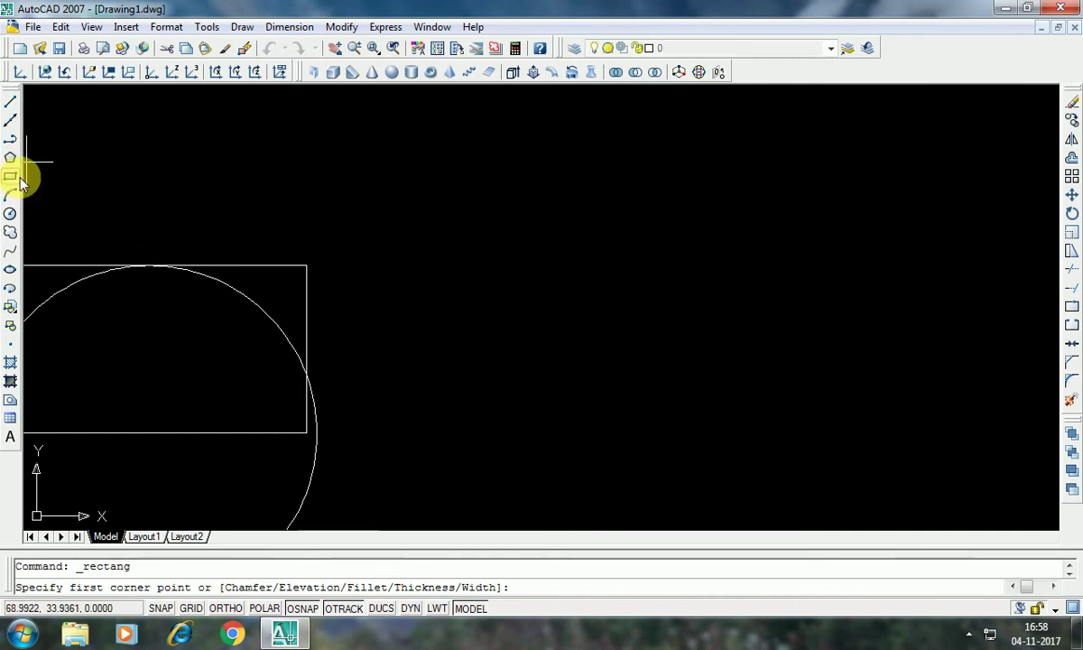
left_click(418, 350)
left_click(795, 193)
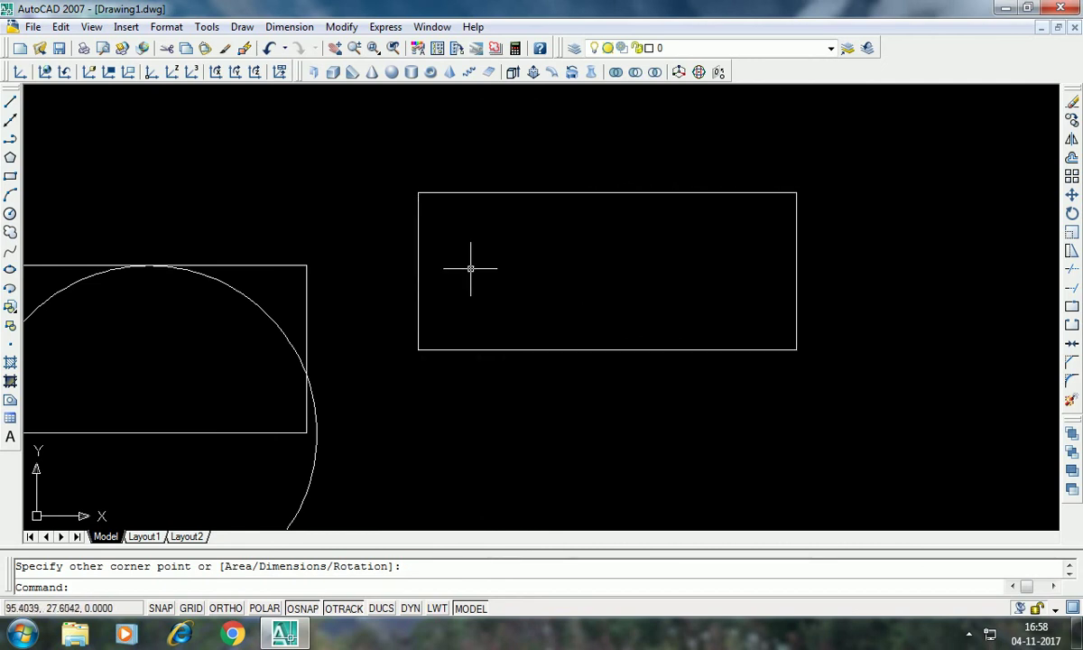
Step: Add a Tan, Tan, Tan circle touching the rectangle's left, top and right edges
left_click(242, 26)
mouse_move(262, 256)
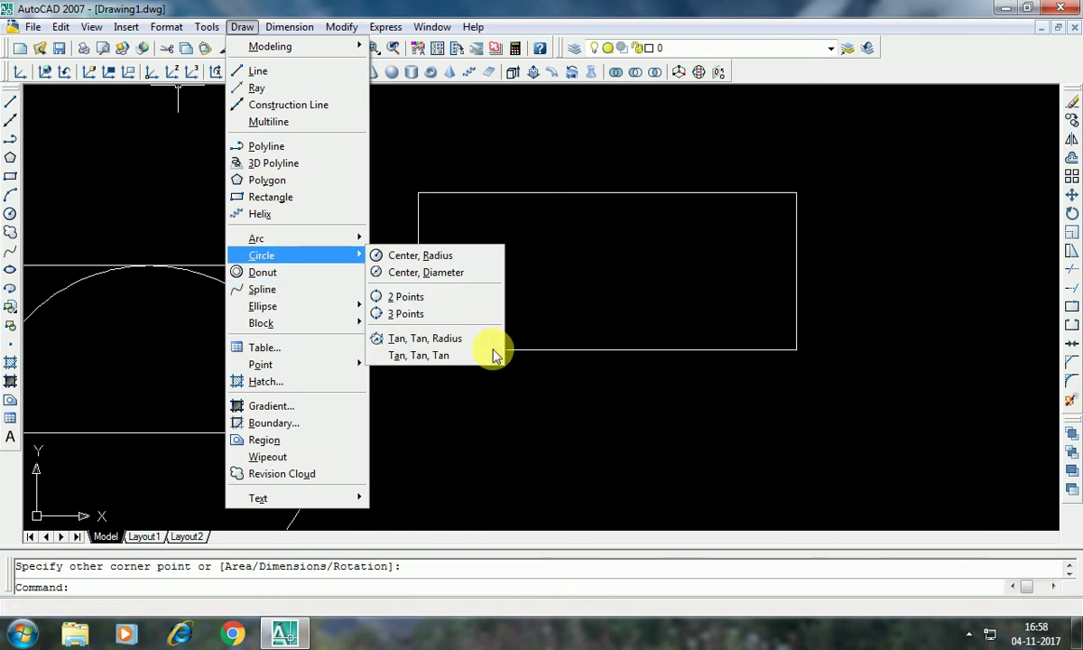
left_click(484, 359)
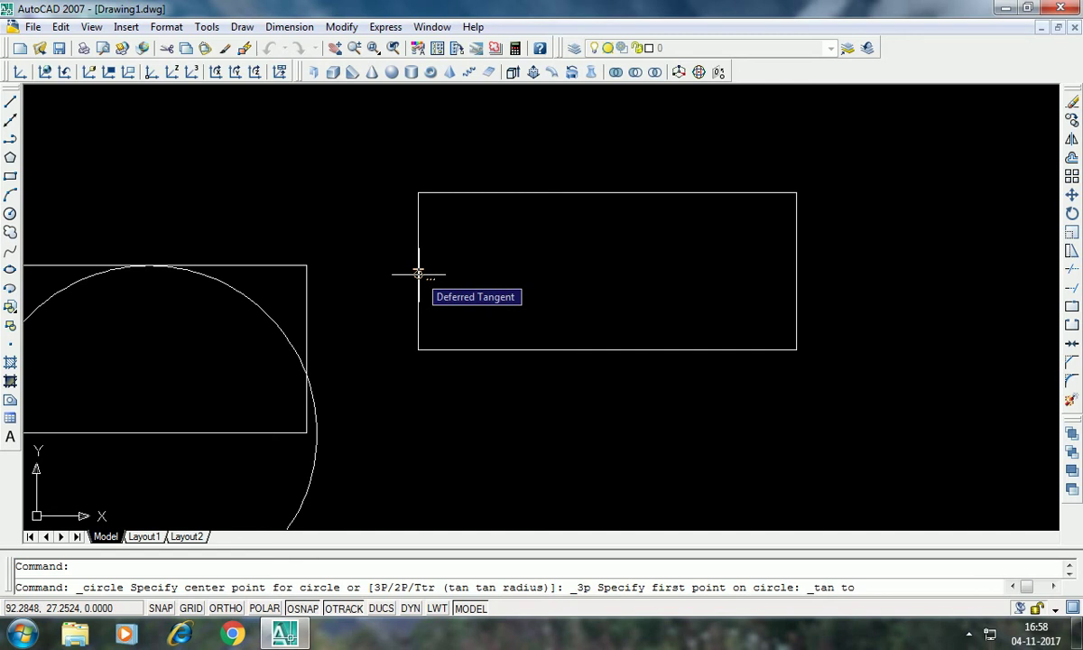
left_click(418, 274)
left_click(570, 192)
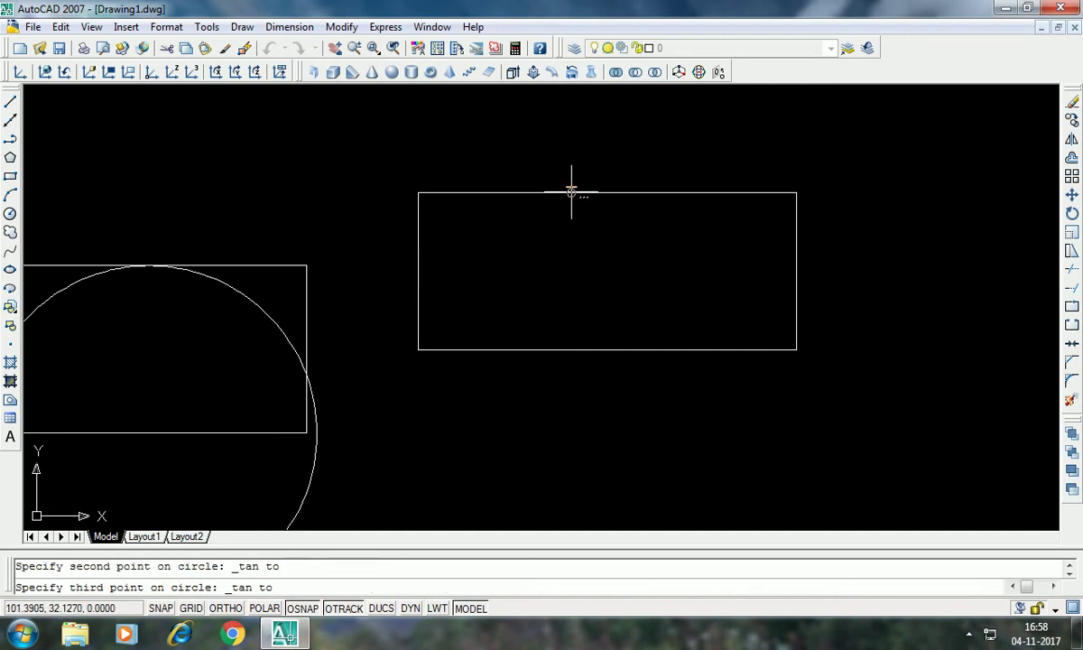
left_click(794, 269)
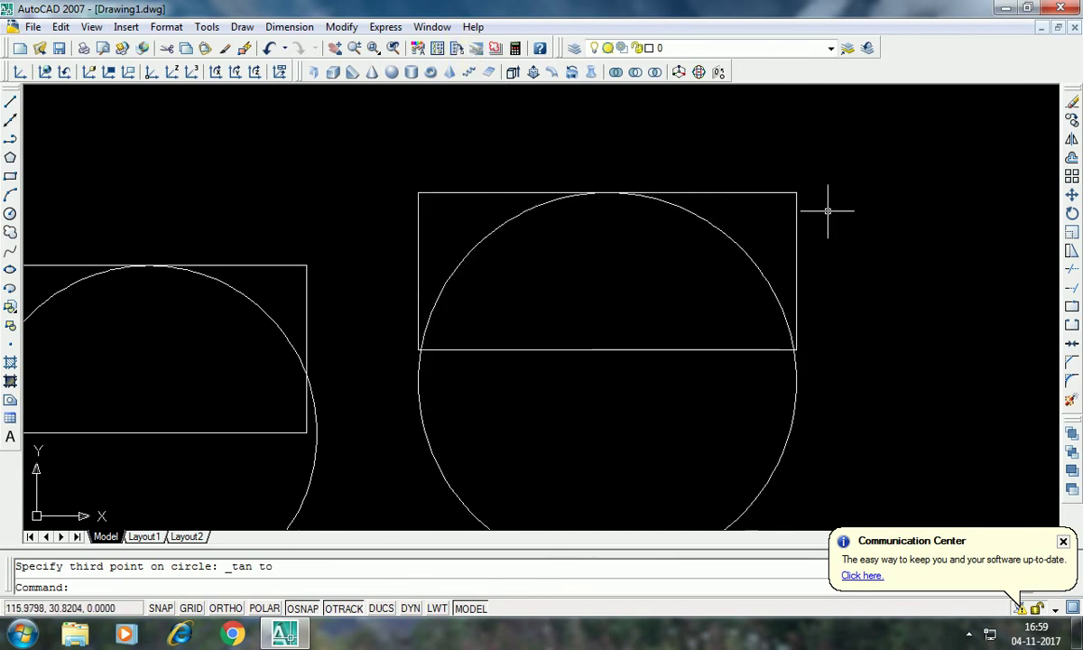
middle_click_drag(208, 343, 542, 324)
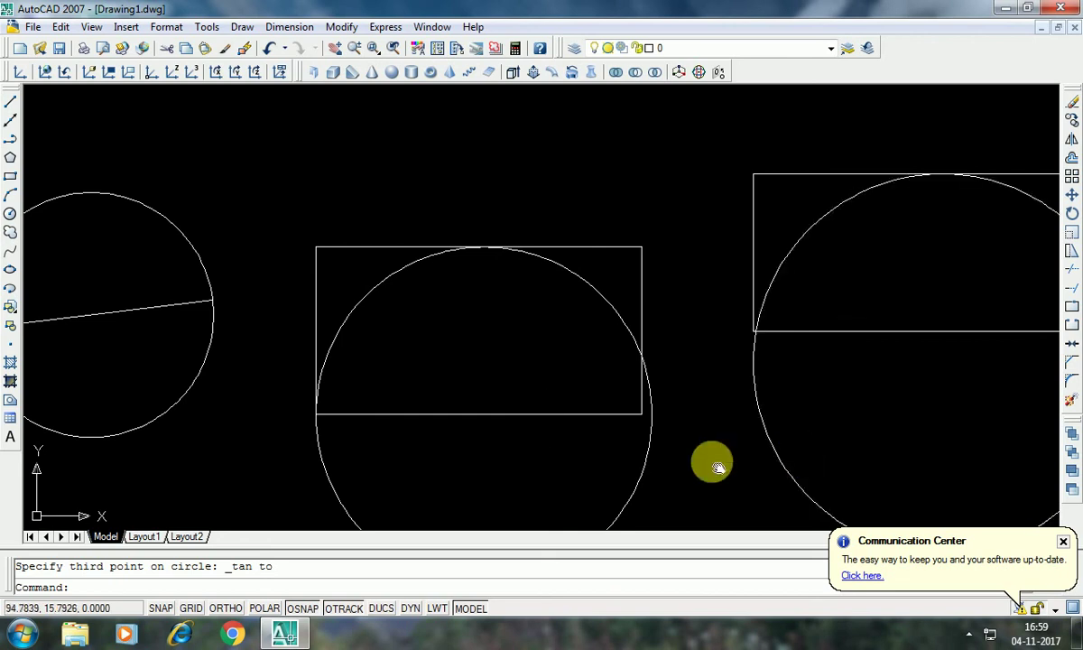
Step: Crossing-window select all 8 circles, rectangles and lines, delete them, and dismiss the colour-scheme prompt
middle_click_drag(709, 459, 503, 510)
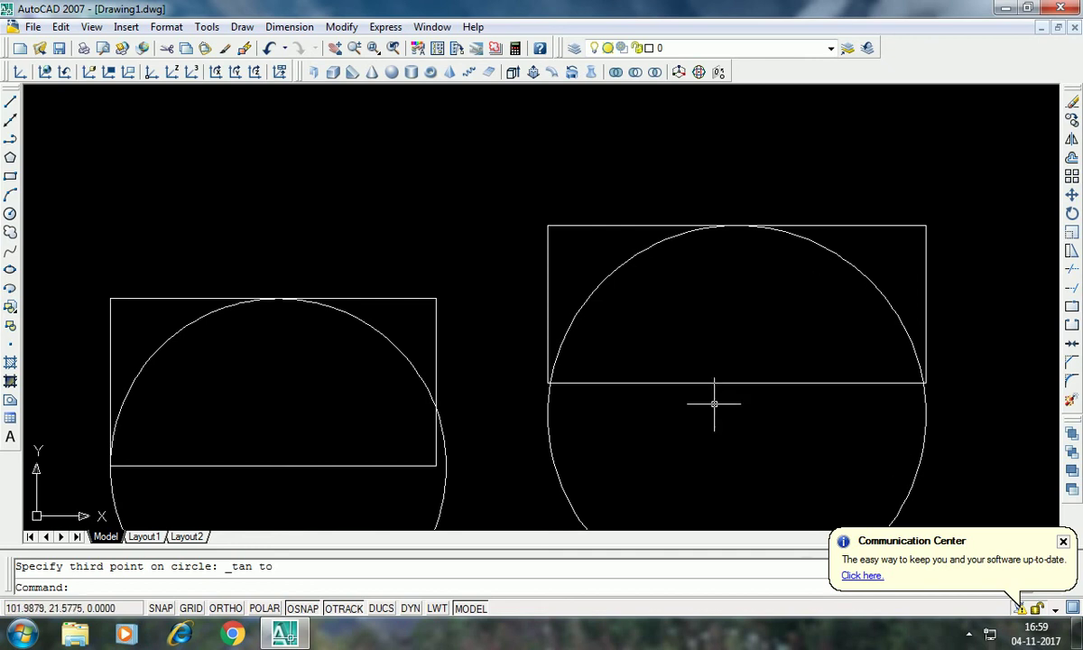
scroll(647, 398, "down", 6)
scroll(651, 406, "up", 2)
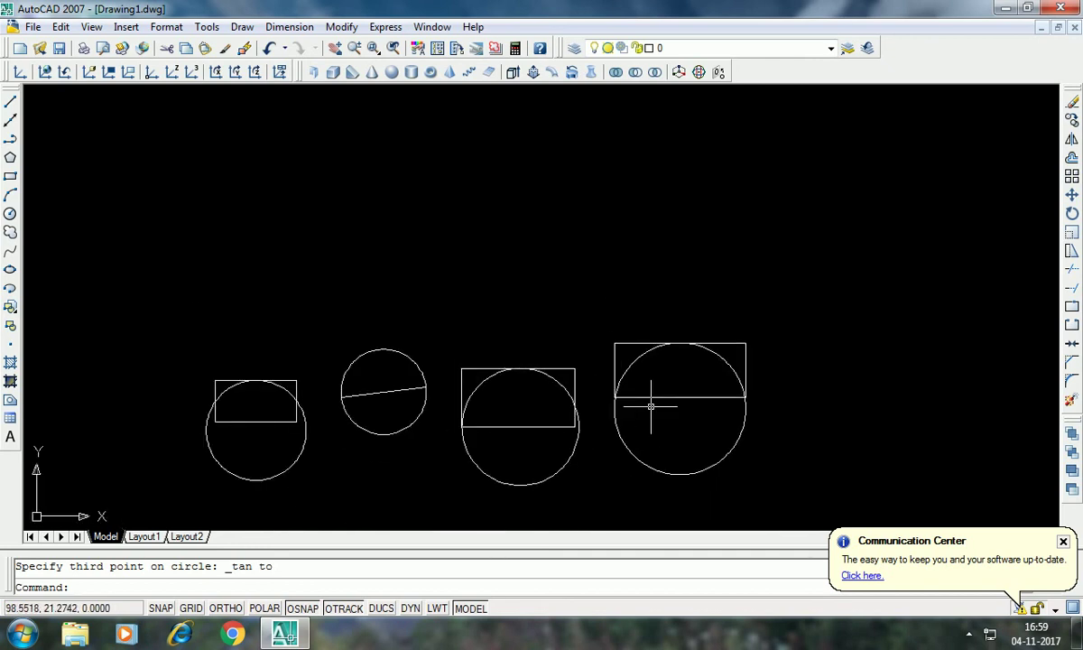
left_click(926, 344)
left_click(126, 521)
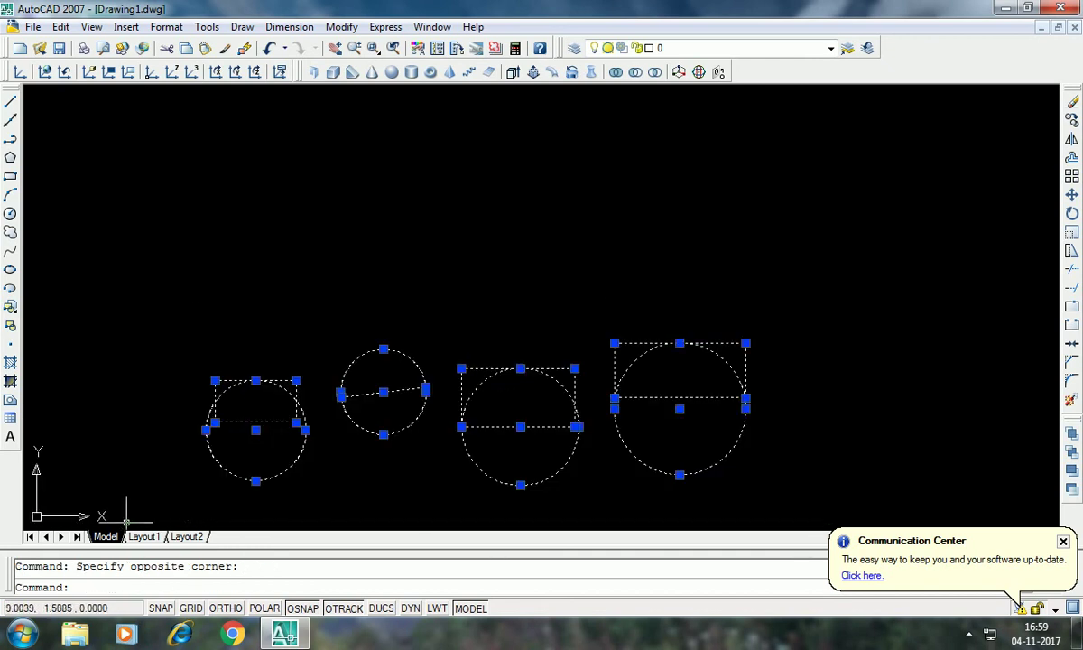
key("Delete")
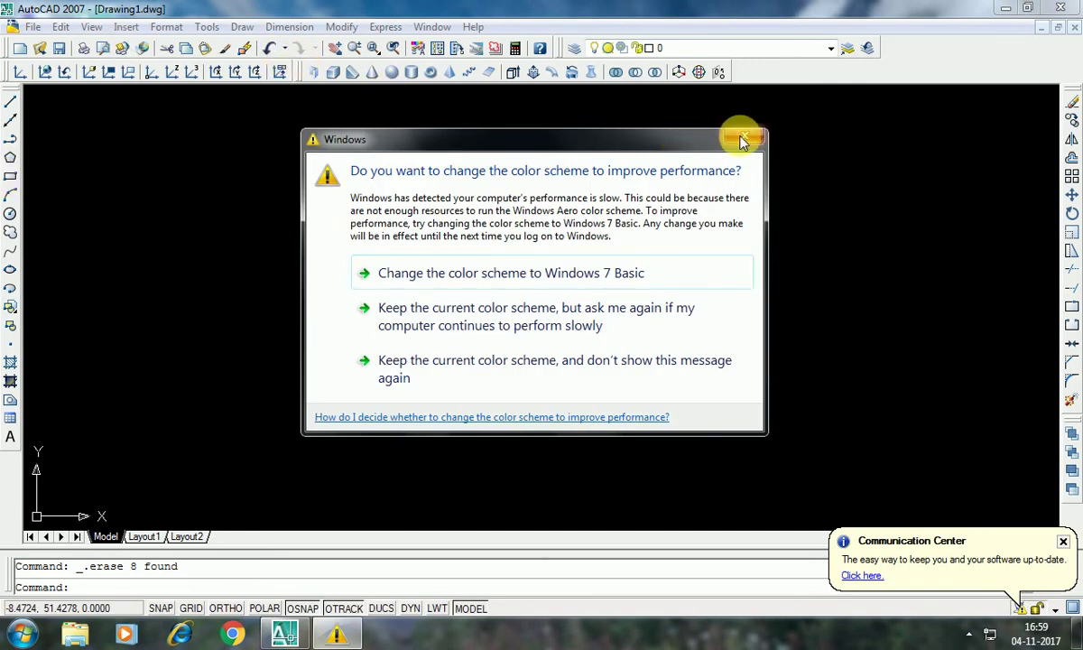
left_click(381, 364)
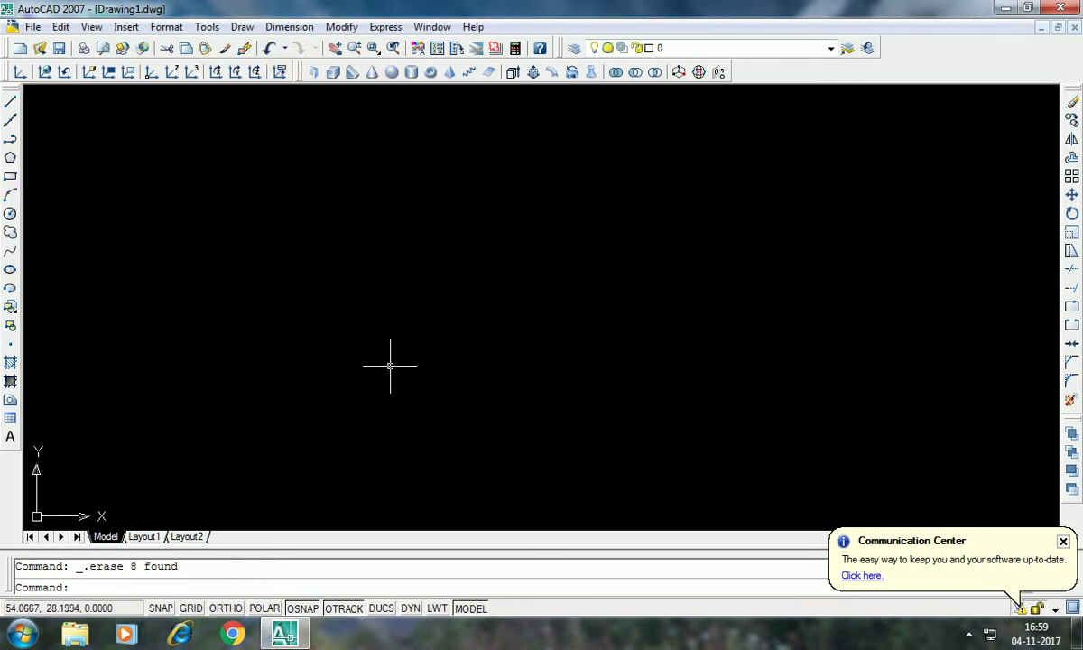